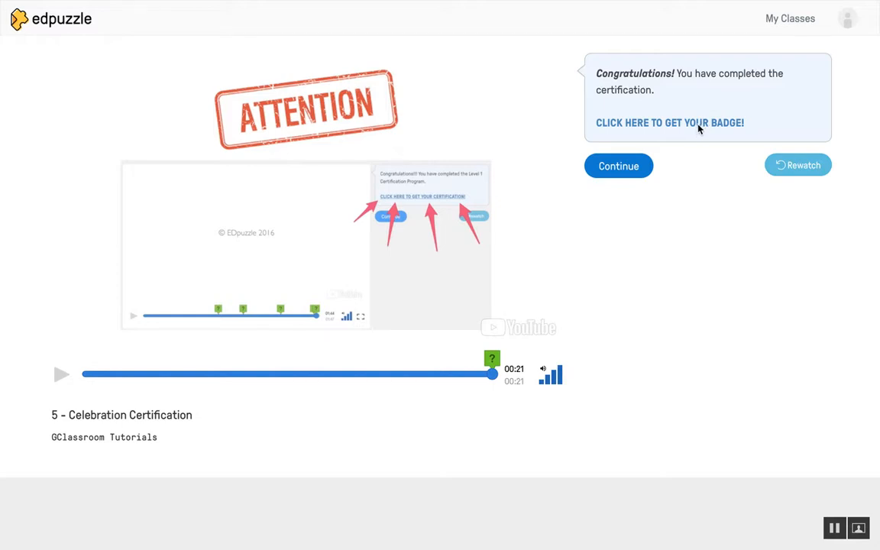
# Claim the certification with the prefilled name and email details, and download the Google Tools badge and PDF certificate
pyautogui.click(656, 127)
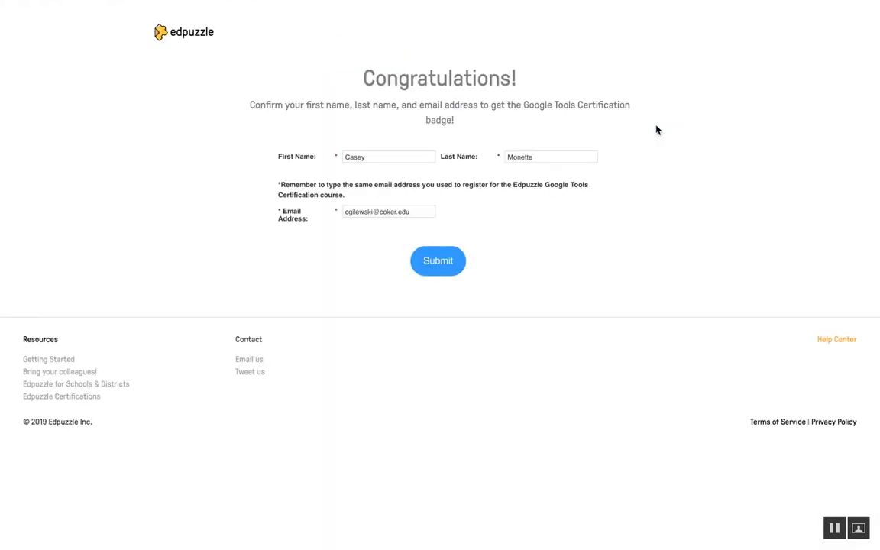
pyautogui.click(441, 262)
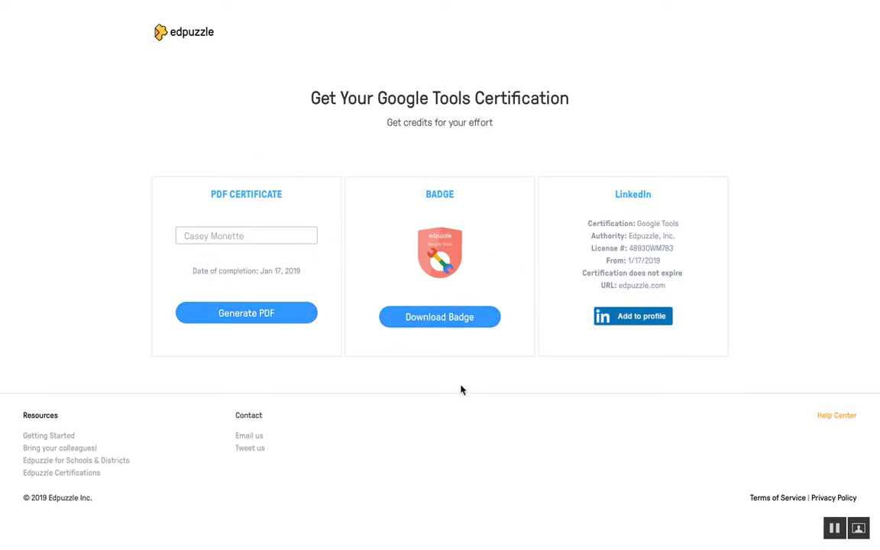
pyautogui.click(428, 319)
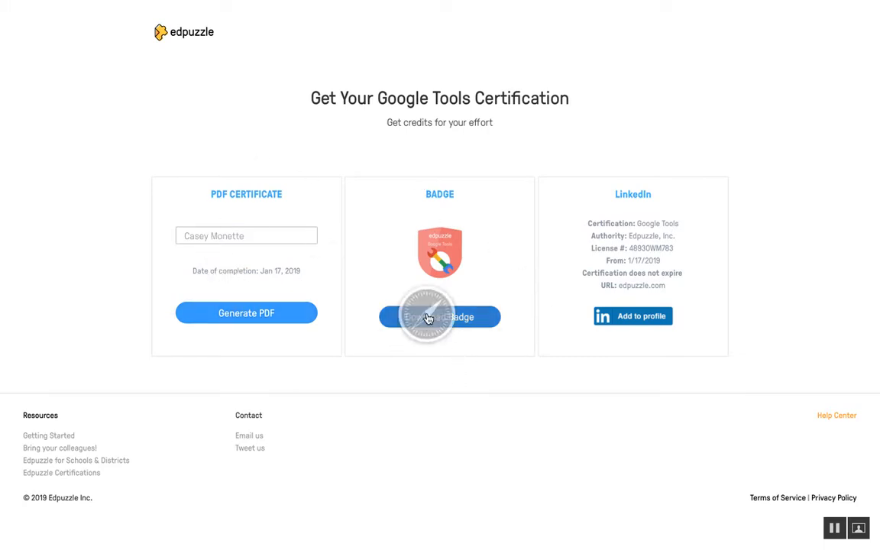
pyautogui.click(261, 316)
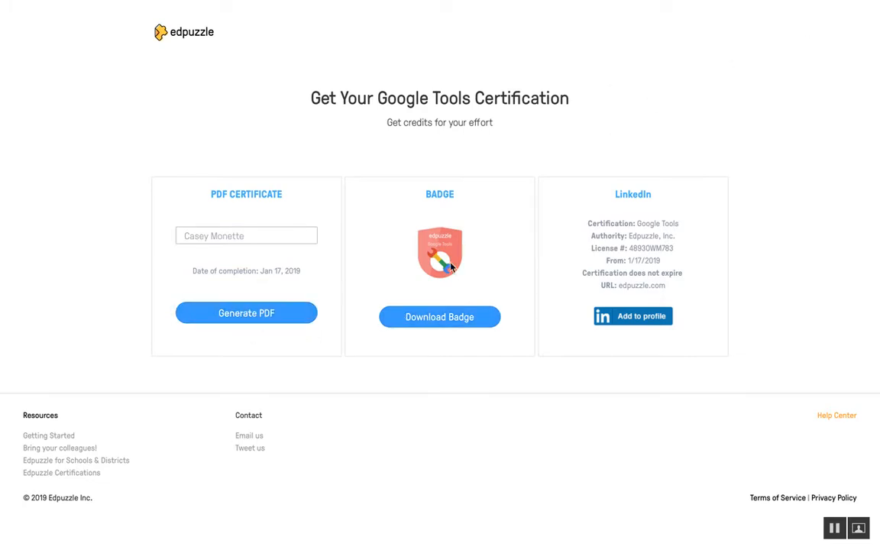
# Open the most recently downloaded GoogleTools folder in Finder and close the badge image preview window
pyautogui.moveTo(790, 2)
pyautogui.click(799, 29)
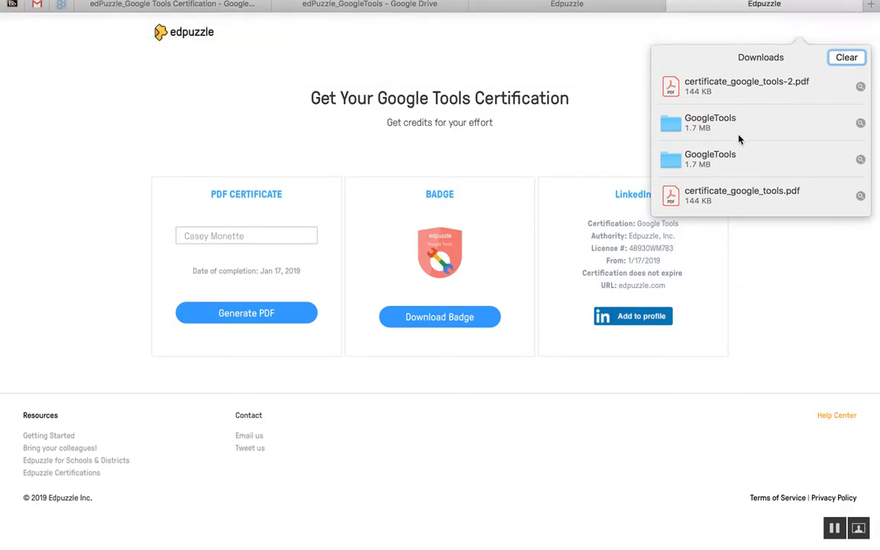
pyautogui.doubleClick(713, 124)
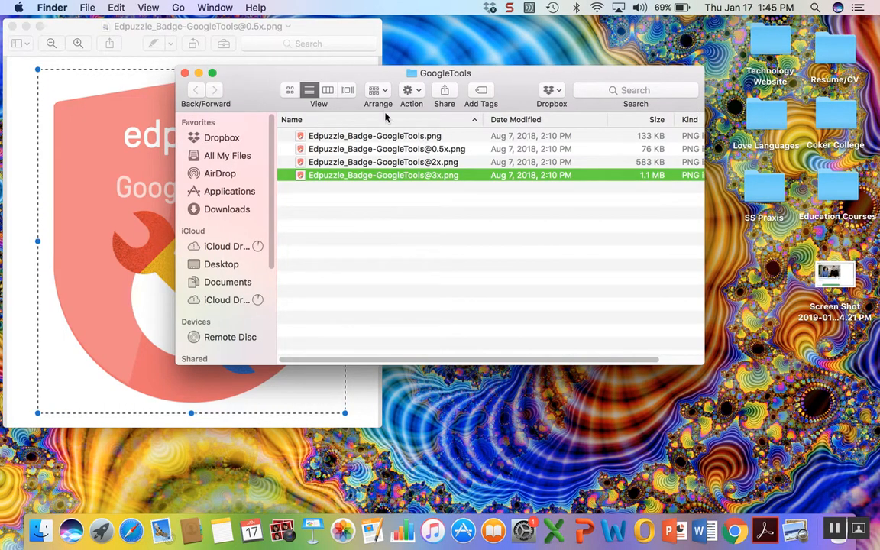
pyautogui.click(12, 26)
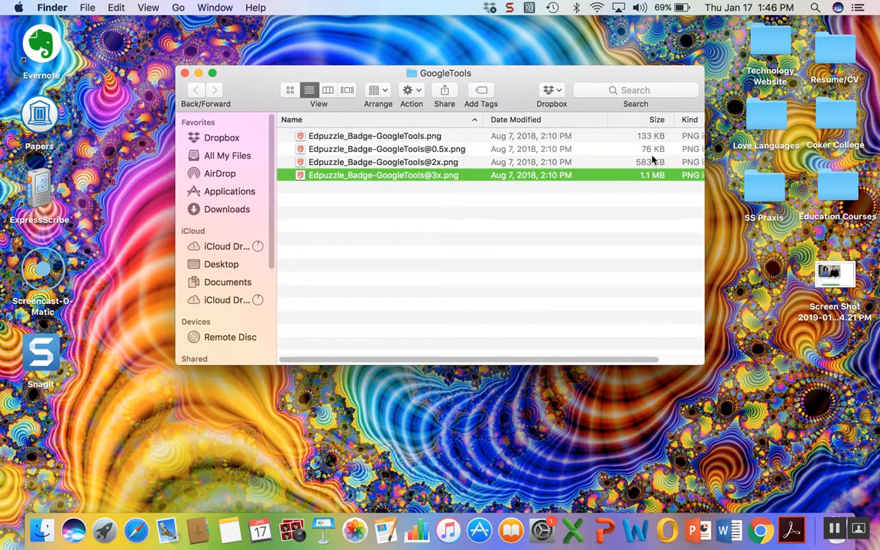
# Switch to Google Drive in Safari, close the badge image preview and go to My Drive
pyautogui.click(136, 531)
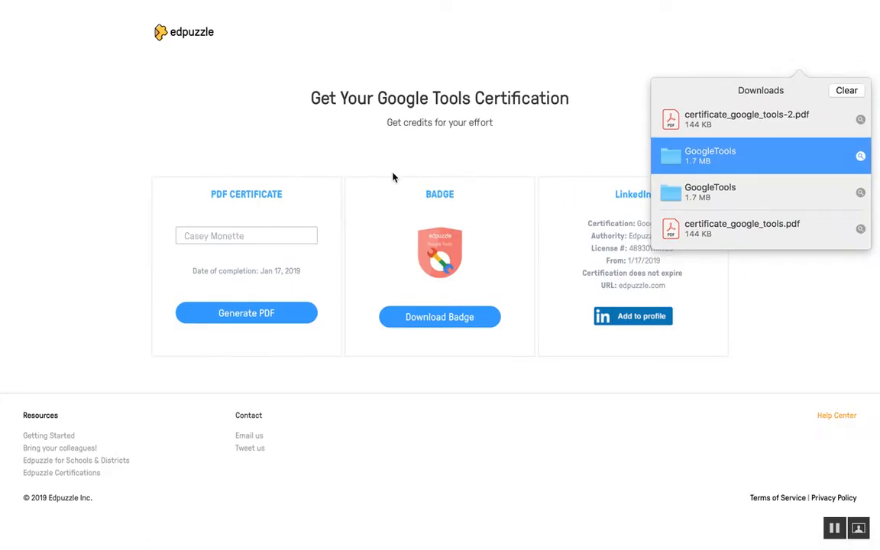
pyautogui.moveTo(228, 4)
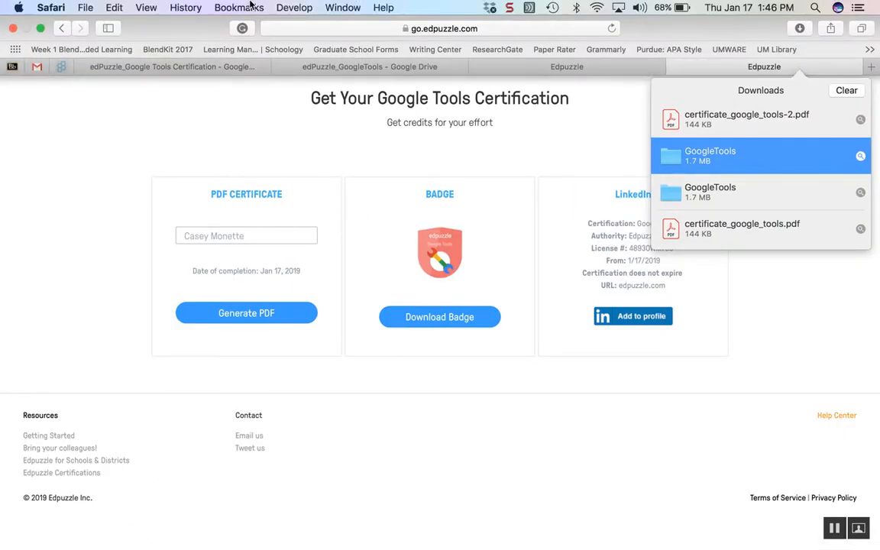
pyautogui.click(425, 69)
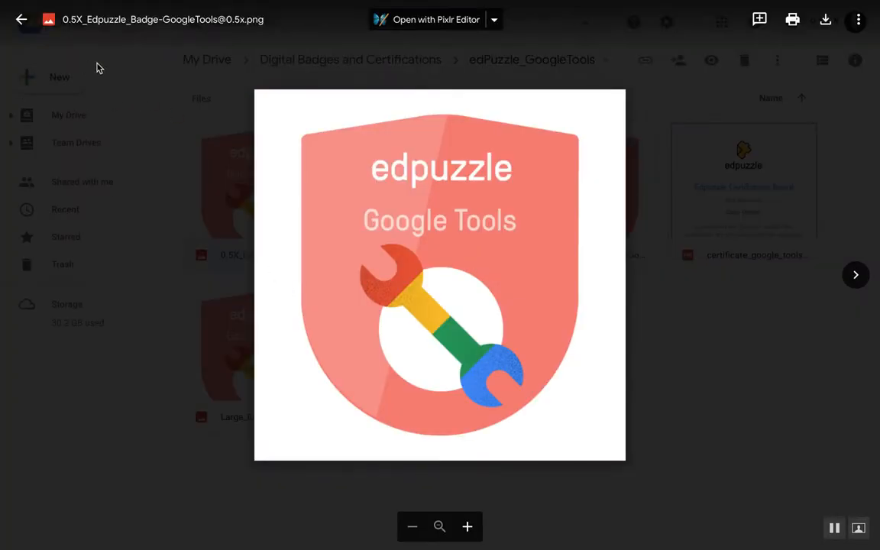
pyautogui.click(21, 19)
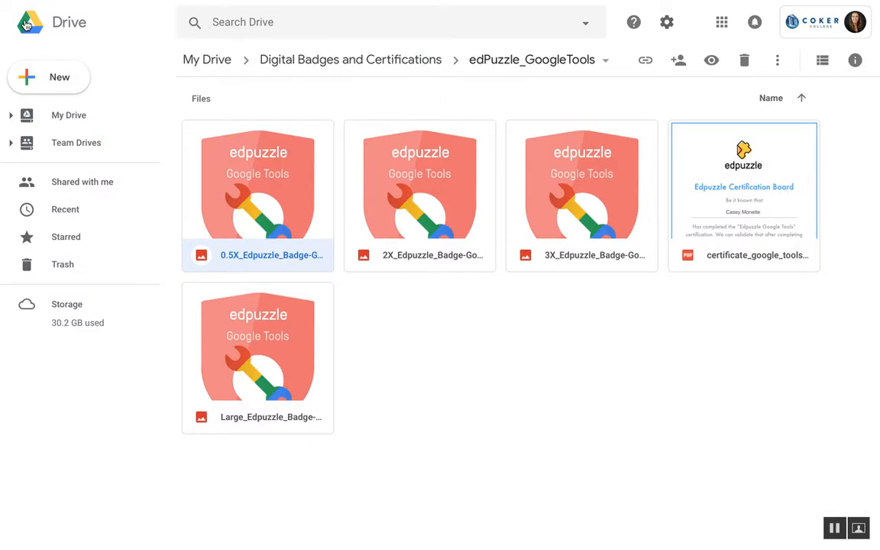
pyautogui.click(201, 66)
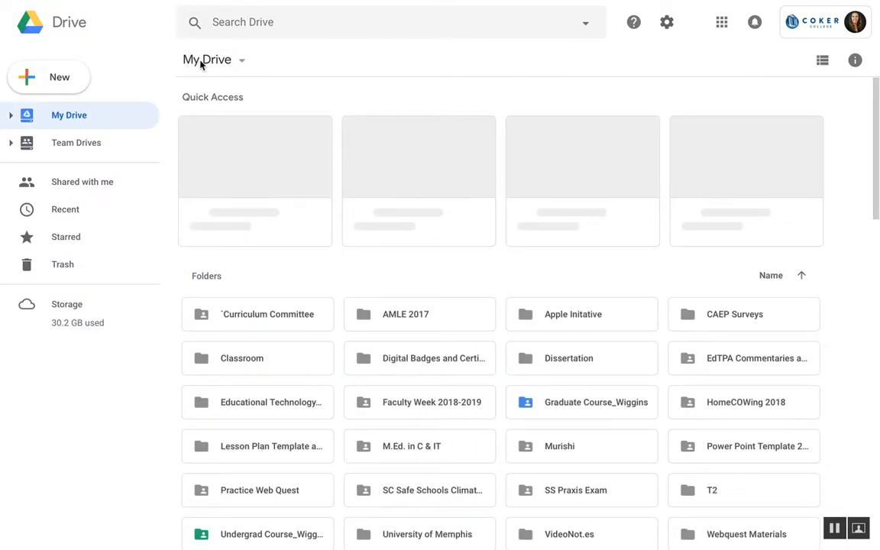
# Create a new folder named Digital Badges in My Drive
pyautogui.click(51, 80)
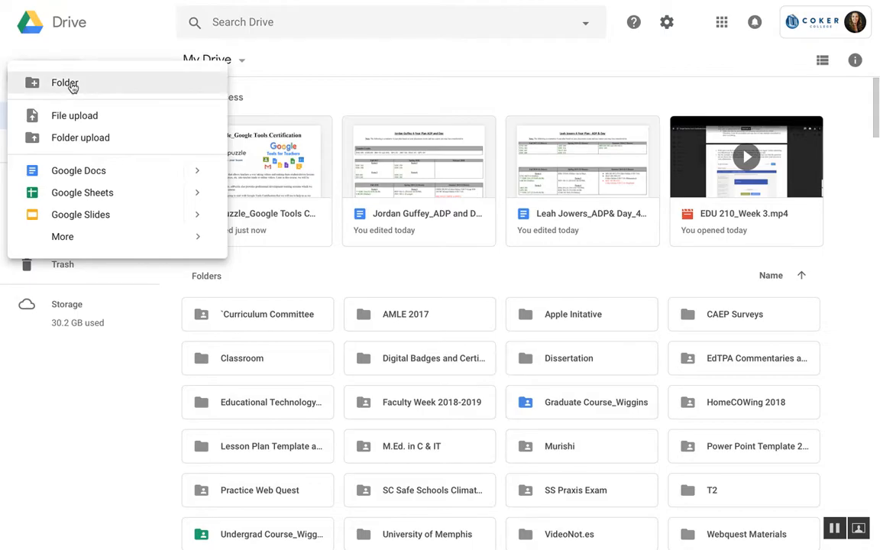
pyautogui.click(72, 87)
pyautogui.write('Di')
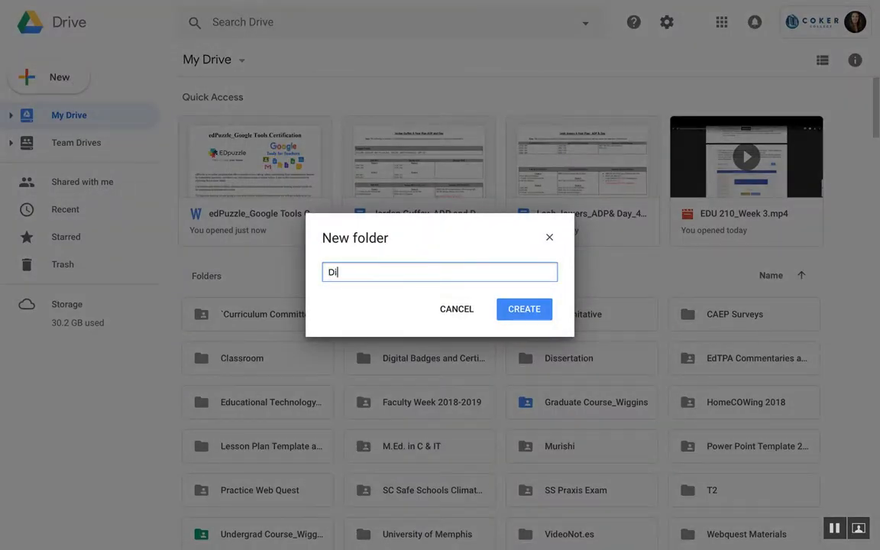
pyautogui.write('gital Badges')
pyautogui.click(536, 310)
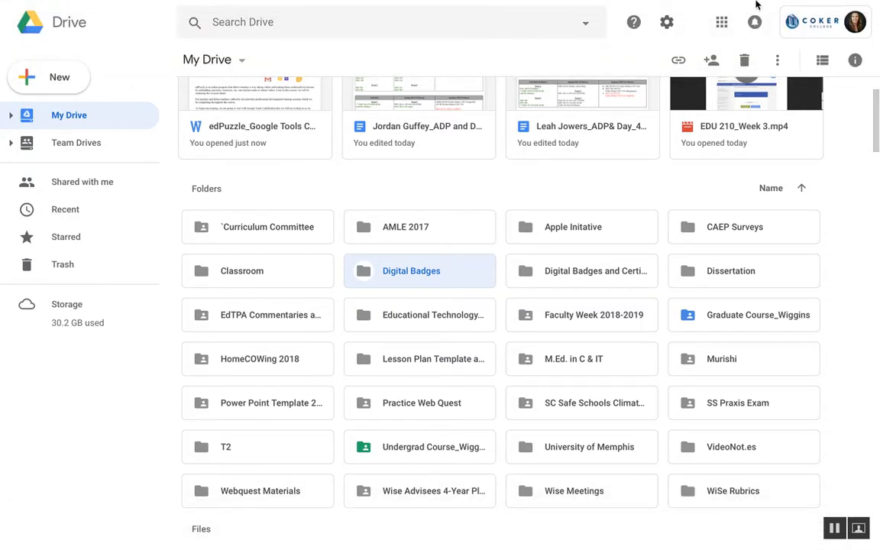
# Upload the downloaded certificate_google_tools-2.pdf and the newest GoogleTools folder into the Digital Badges folder
pyautogui.click(799, 28)
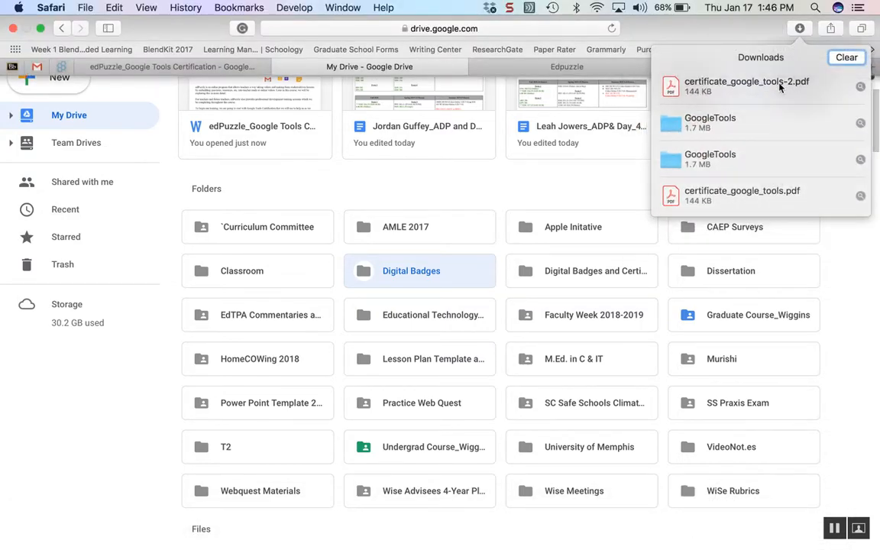
pyautogui.moveTo(735, 100); pyautogui.dragTo(735, 106)
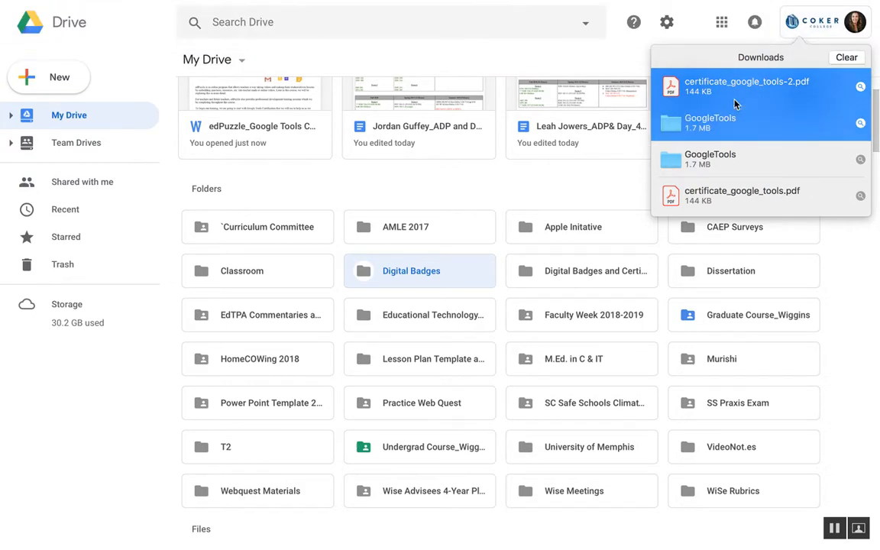
pyautogui.moveTo(562, 227); pyautogui.dragTo(715, 116)
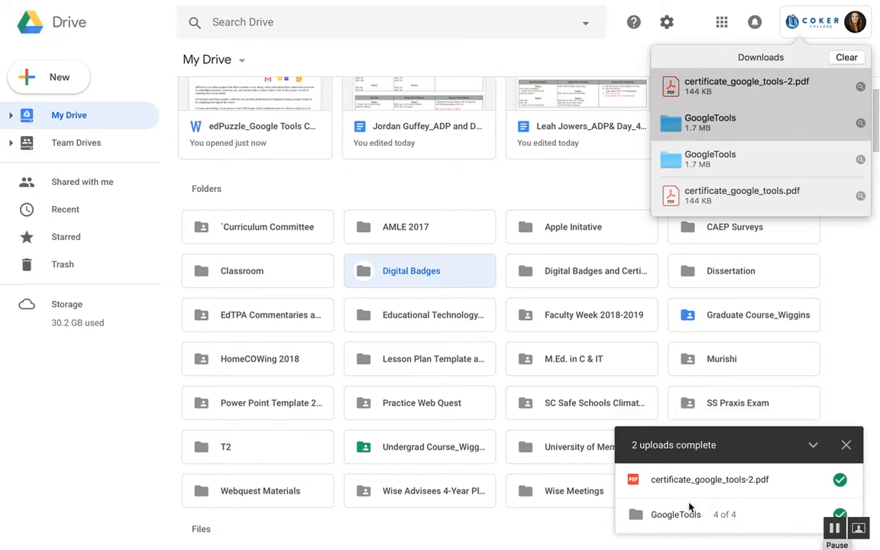
# Open the Digital Badges folder and move certificate_google_tools-2.pdf into its GoogleTools subfolder
pyautogui.click(407, 273)
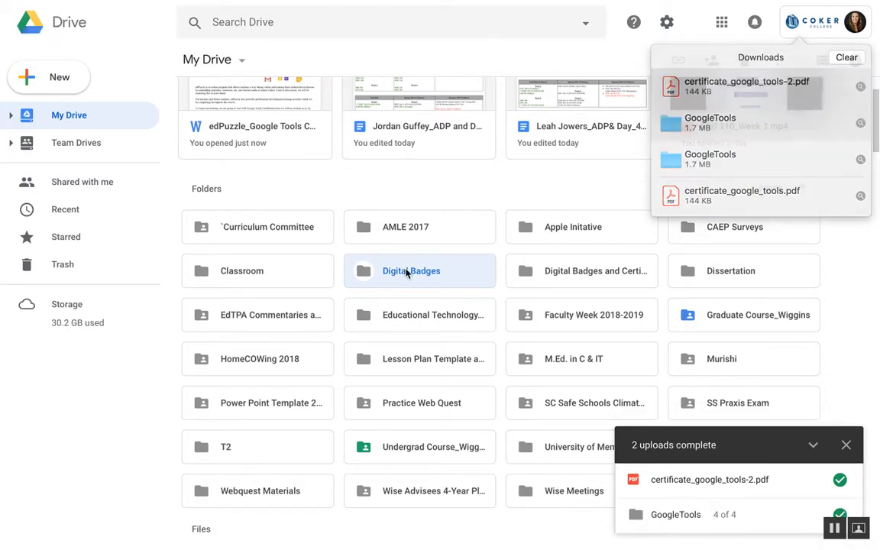
pyautogui.doubleClick(387, 273)
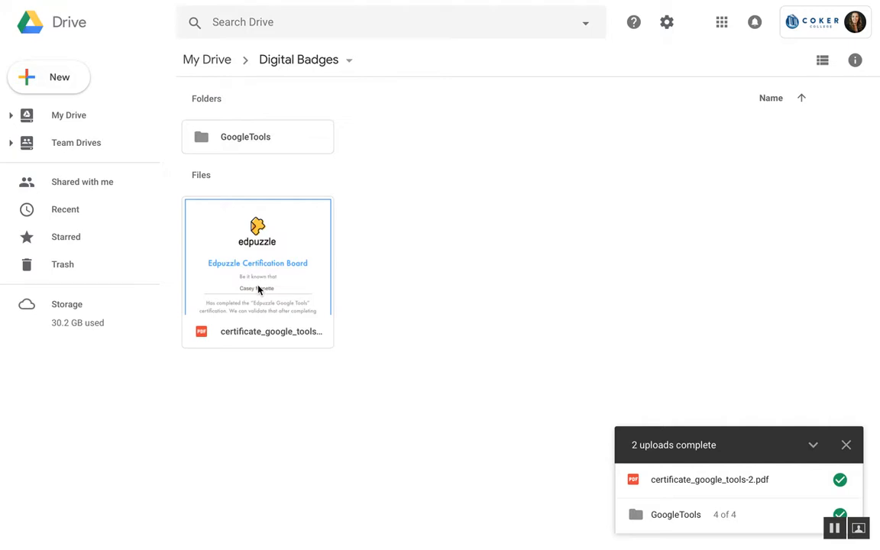
pyautogui.moveTo(259, 289); pyautogui.dragTo(258, 142)
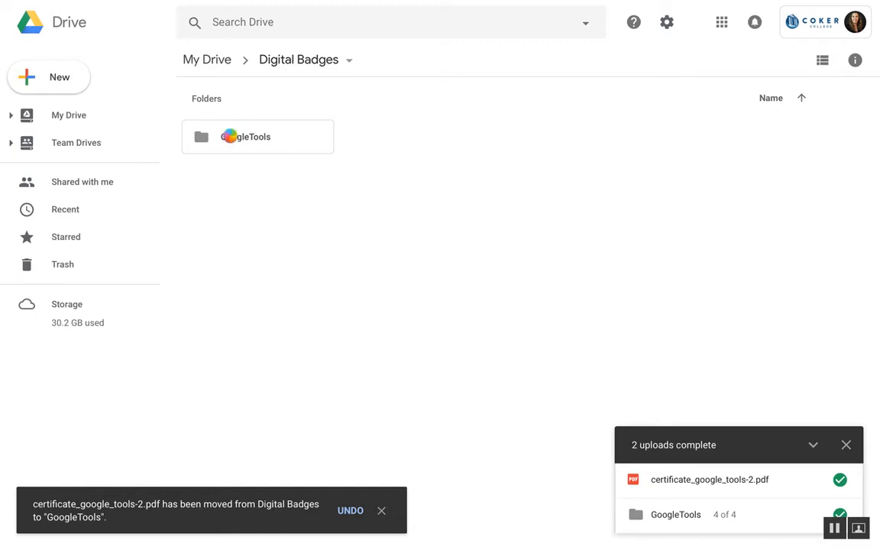
# Rename the GoogleTools folder to edPuzzle_GoogleTools
pyautogui.click(230, 139)
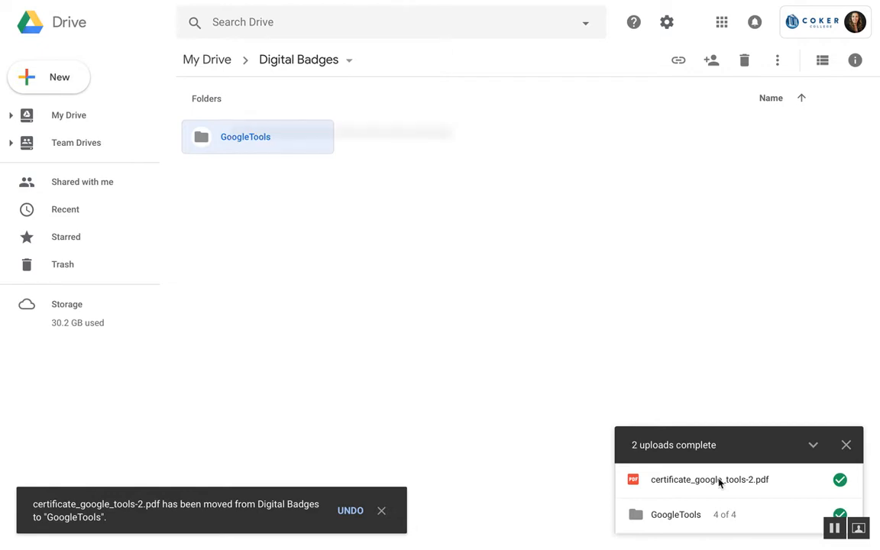
pyautogui.rightClick(281, 137)
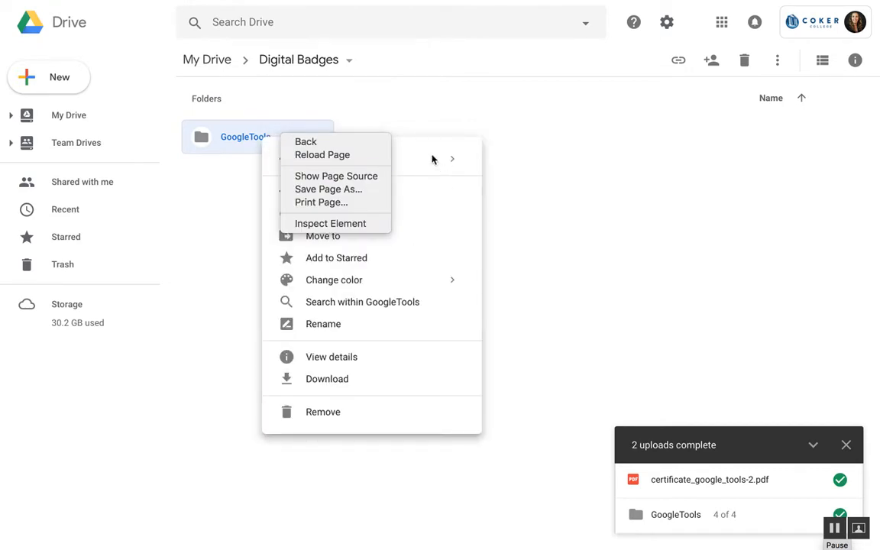
pyautogui.click(425, 154)
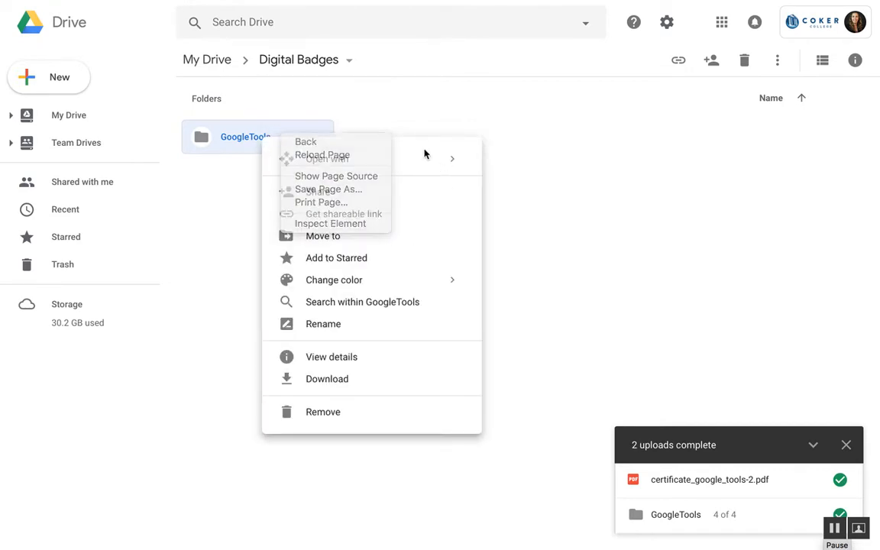
pyautogui.click(324, 327)
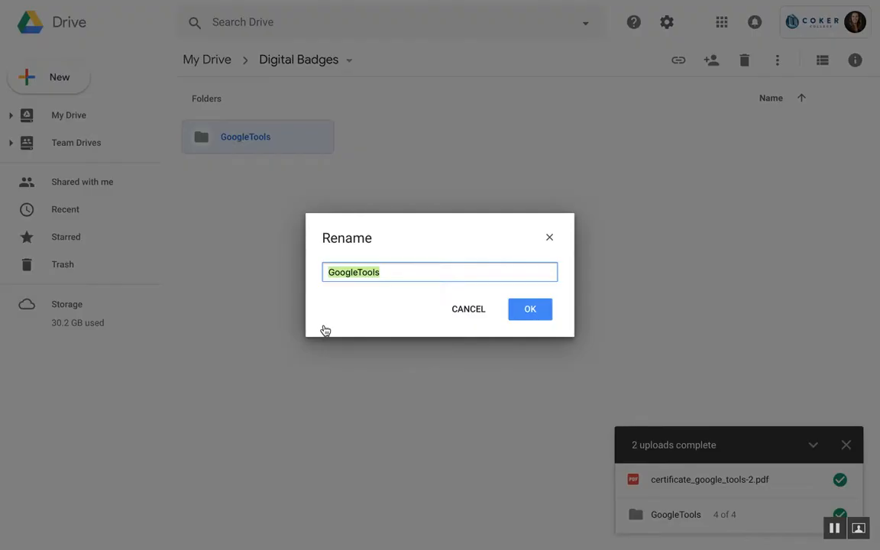
pyautogui.click(328, 271)
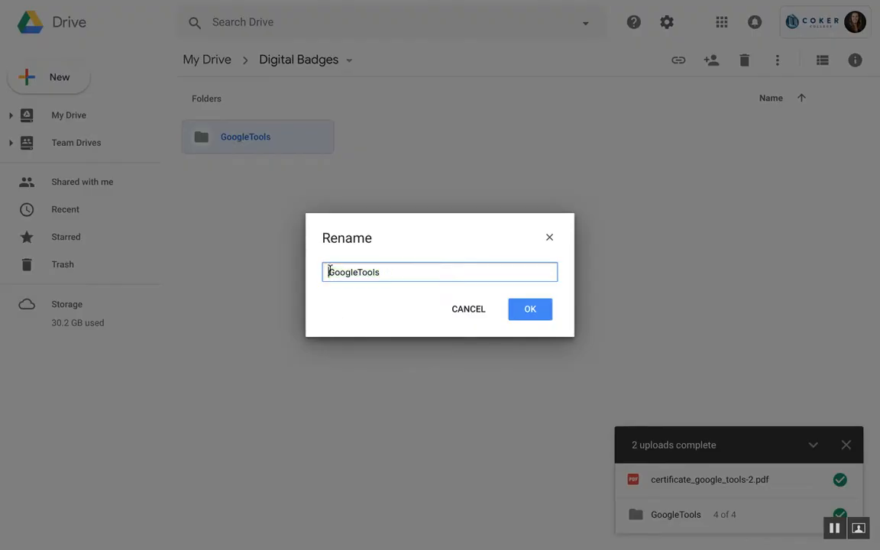
pyautogui.write('edPuzzle_')
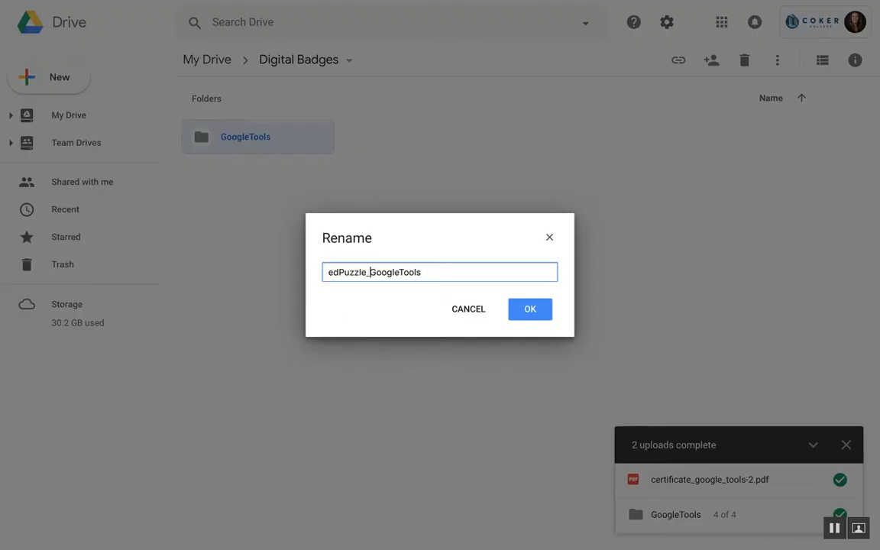
pyautogui.press('Return')
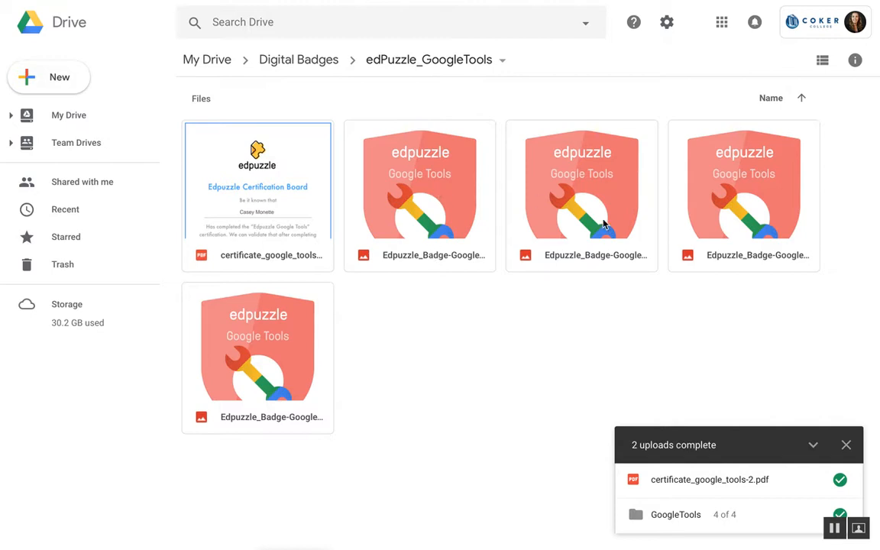
pyautogui.click(589, 204)
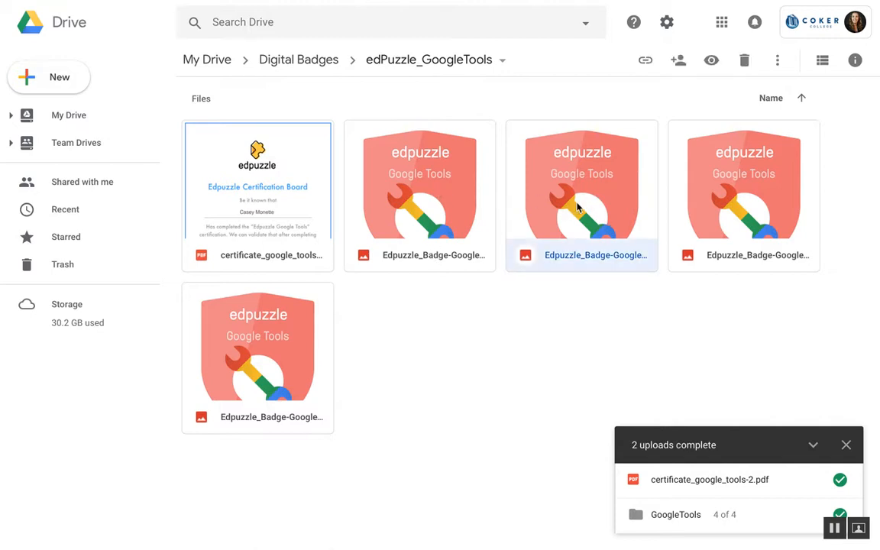
pyautogui.doubleClick(576, 207)
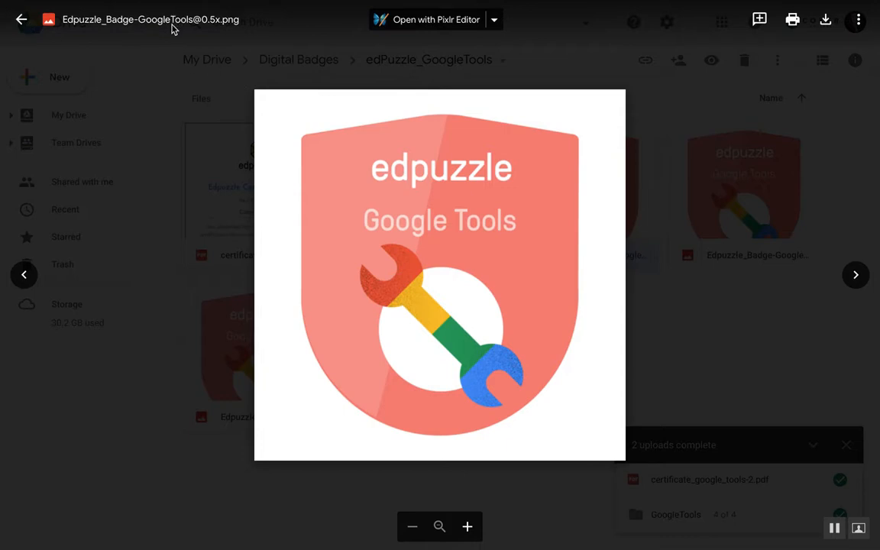
pyautogui.click(229, 25)
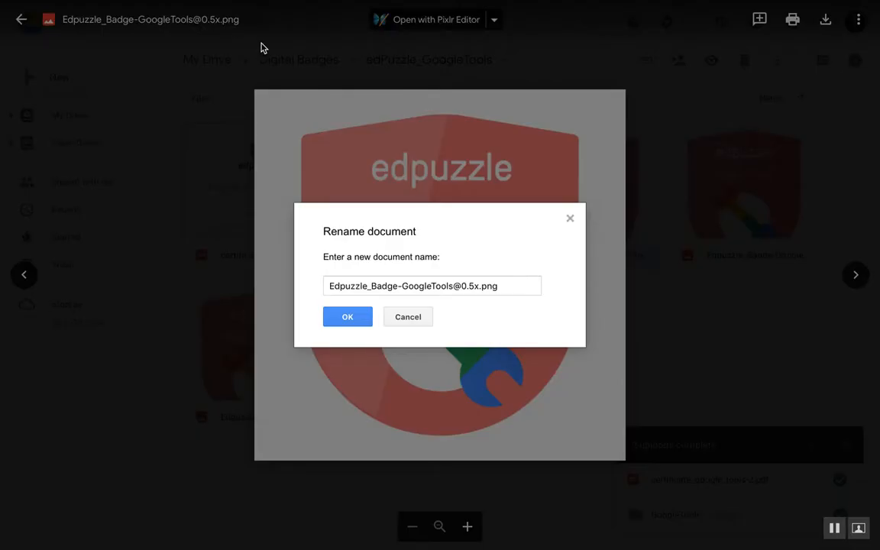
pyautogui.click(385, 286)
pyautogui.press('Home')
pyautogui.write('Small')
pyautogui.write('est_')
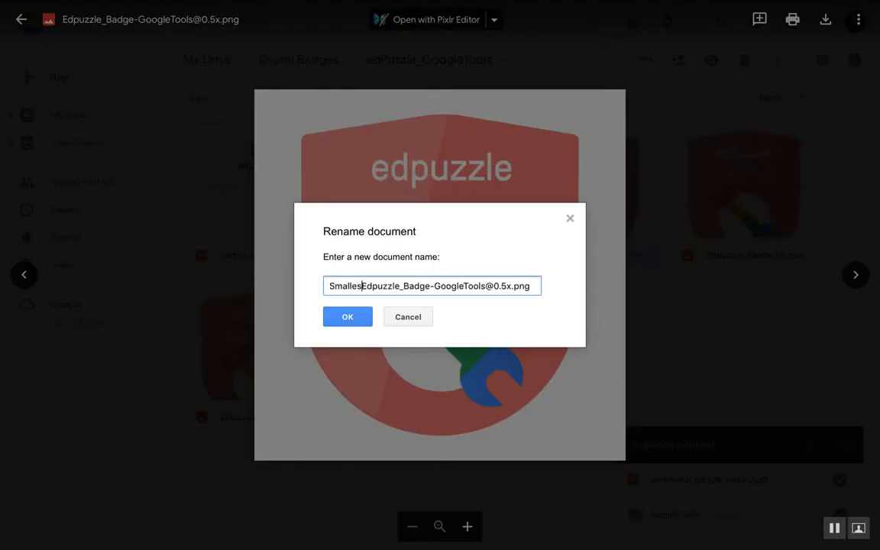
pyautogui.click(350, 317)
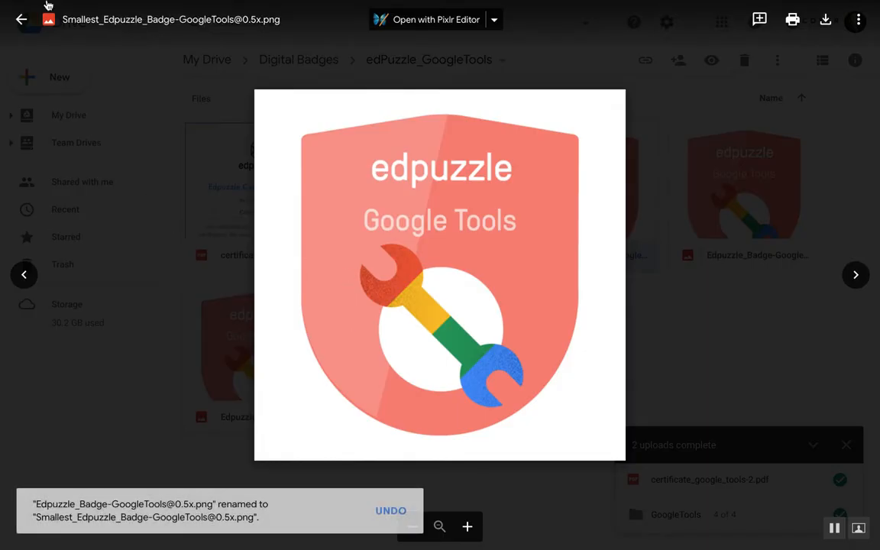
pyautogui.click(21, 20)
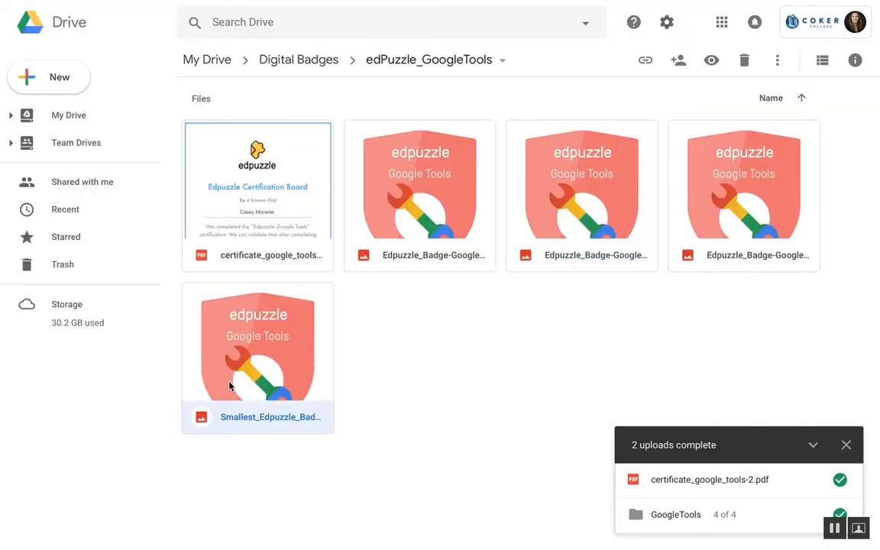
pyautogui.click(257, 333)
pyautogui.rightClick(257, 333)
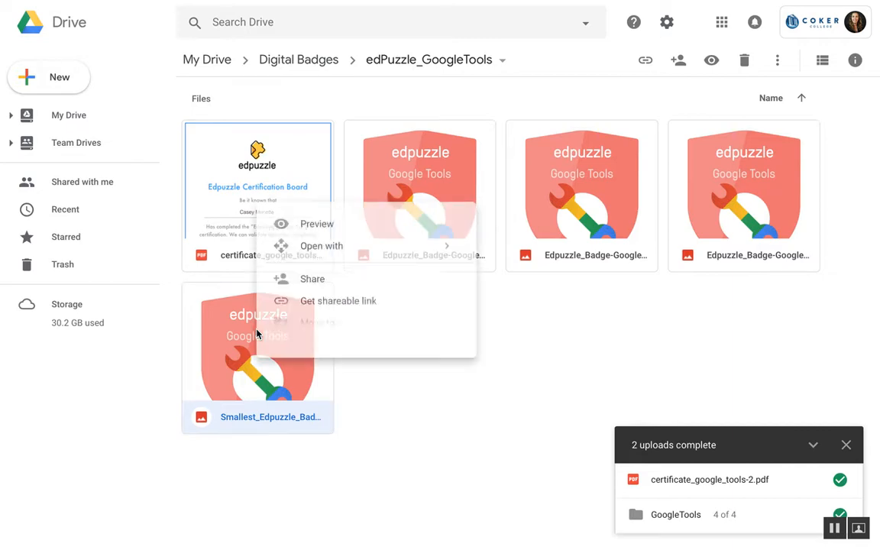
pyautogui.click(338, 304)
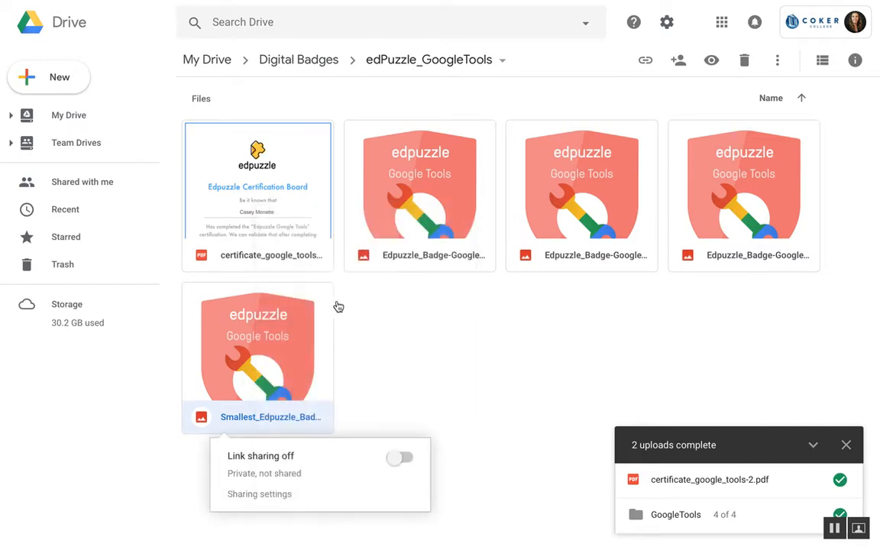
pyautogui.click(405, 458)
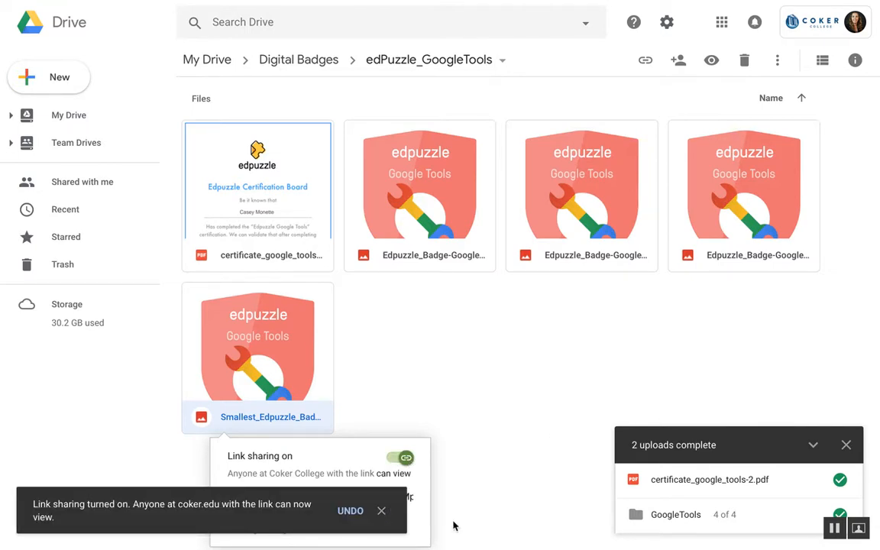
pyautogui.click(465, 488)
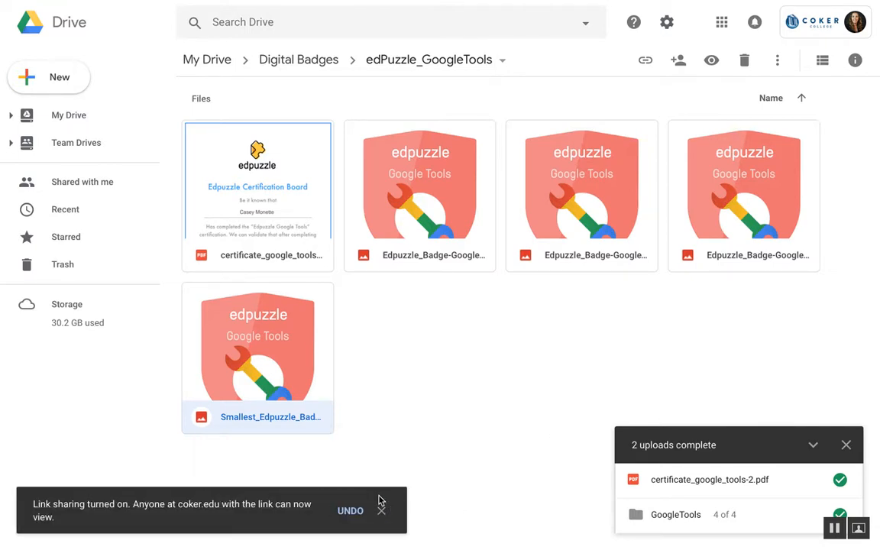
pyautogui.click(399, 453)
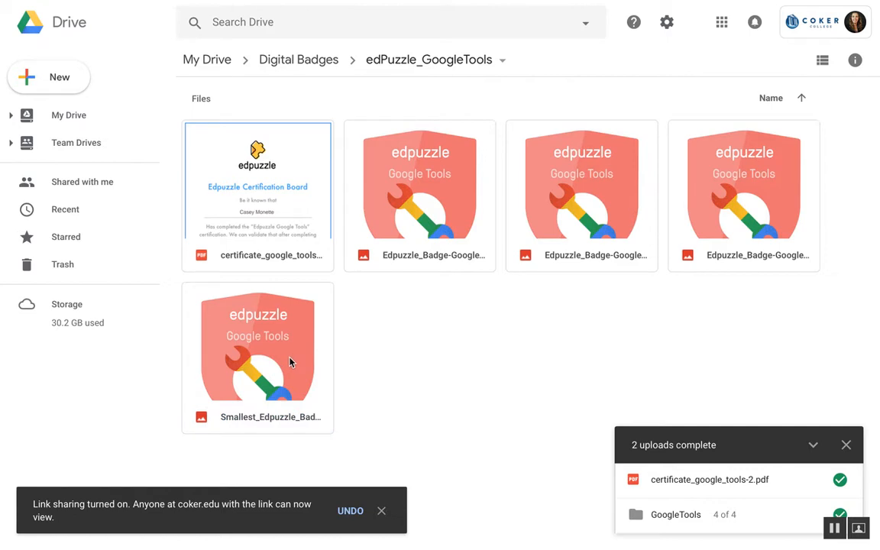
pyautogui.click(381, 511)
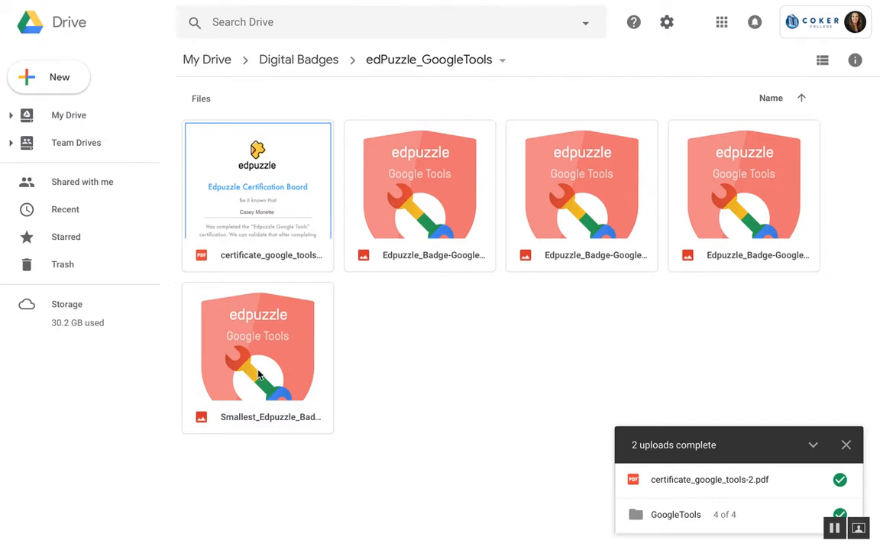
# Change the smallest badge image's link sharing to On - Anyone with the link, keeping view access, and save it
pyautogui.click(258, 374)
pyautogui.rightClick(312, 327)
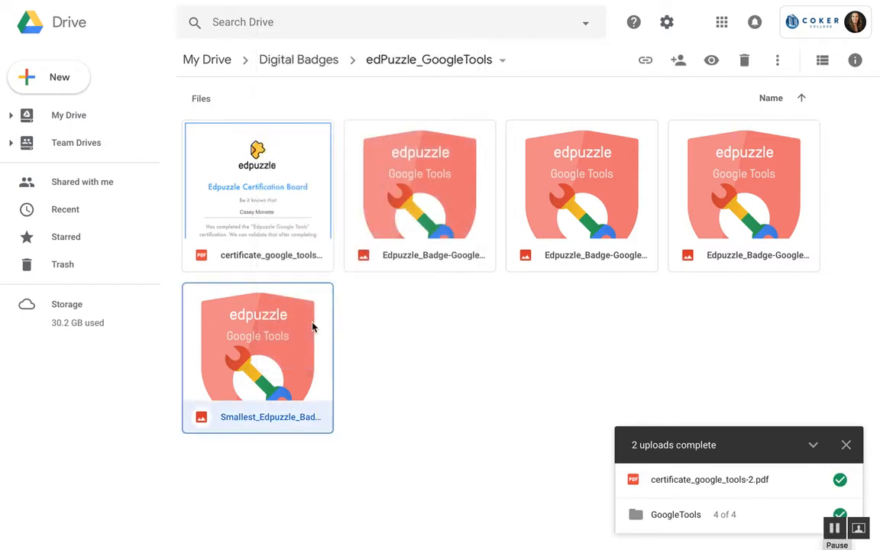
pyautogui.rightClick(312, 327)
pyautogui.click(264, 330)
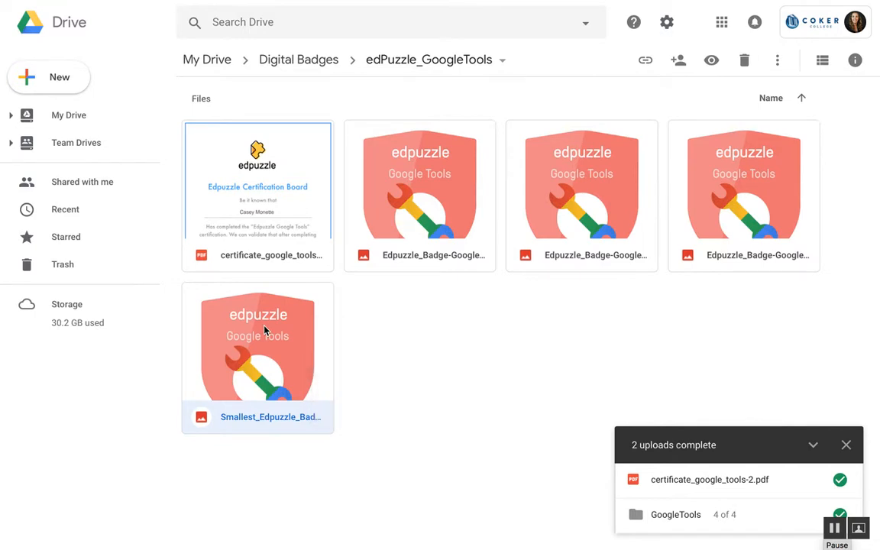
pyautogui.rightClick(264, 330)
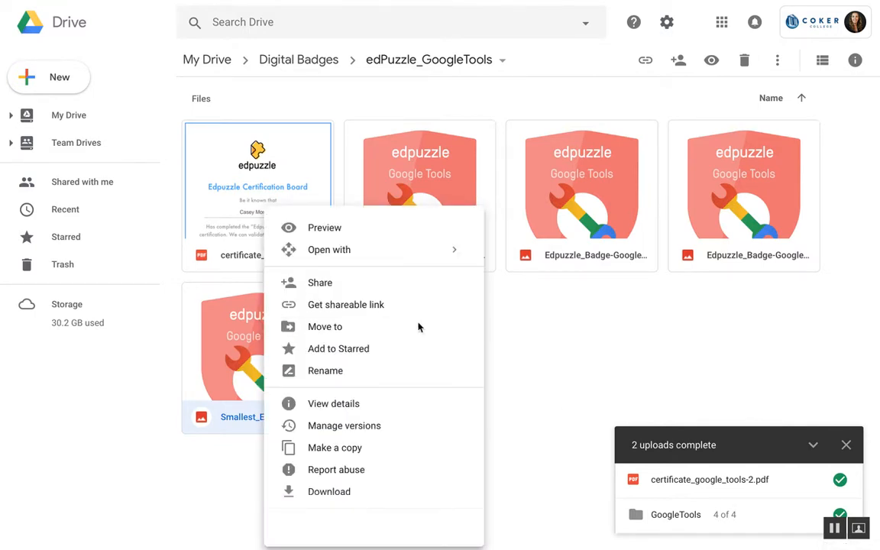
pyautogui.click(380, 306)
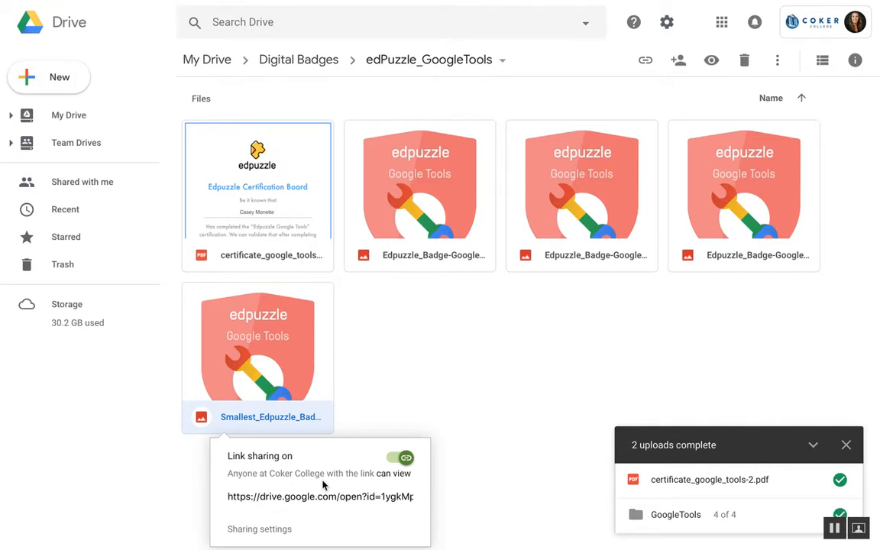
pyautogui.click(277, 530)
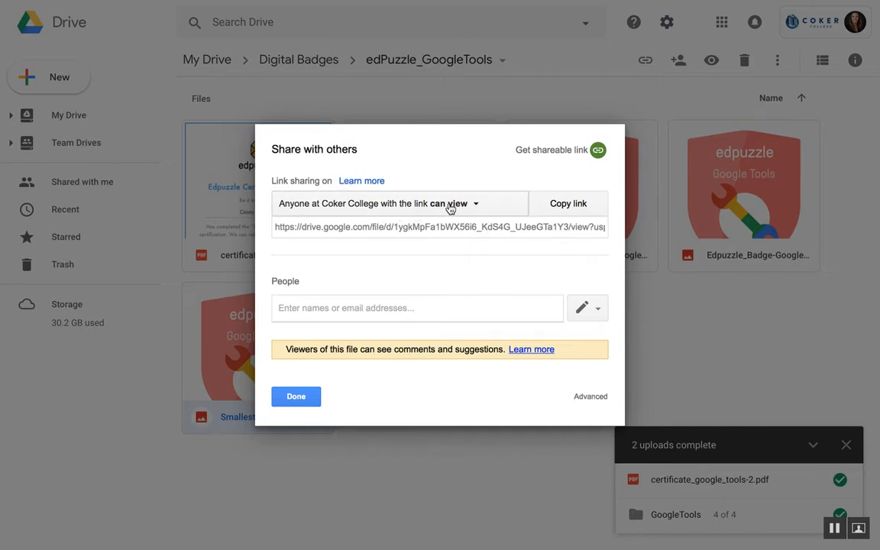
pyautogui.click(479, 206)
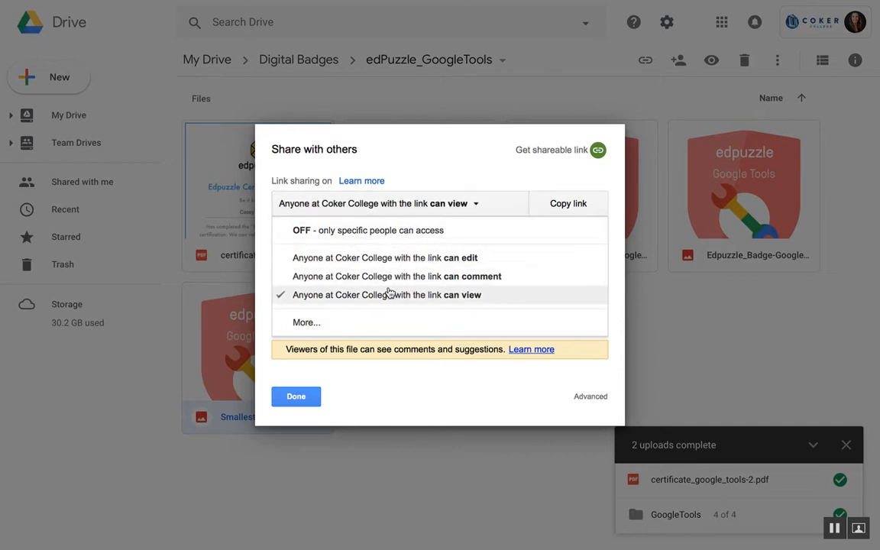
pyautogui.click(313, 324)
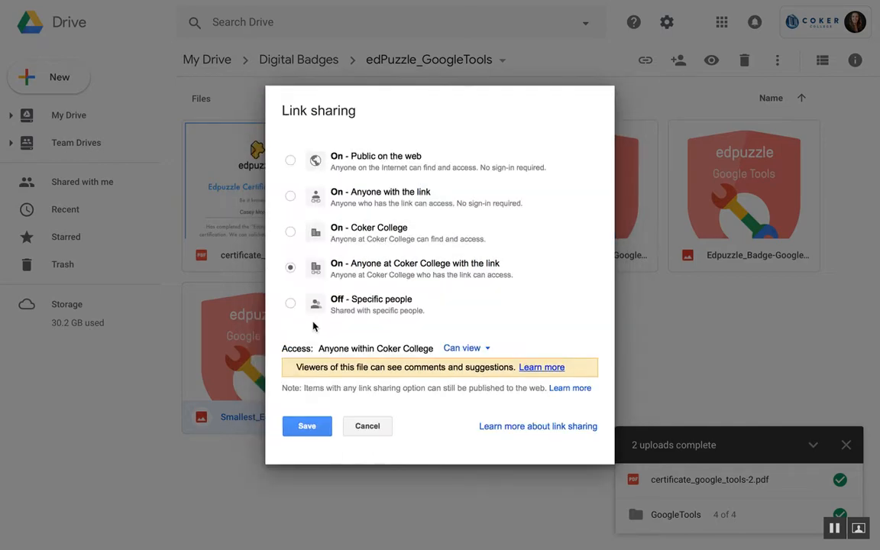
pyautogui.click(290, 197)
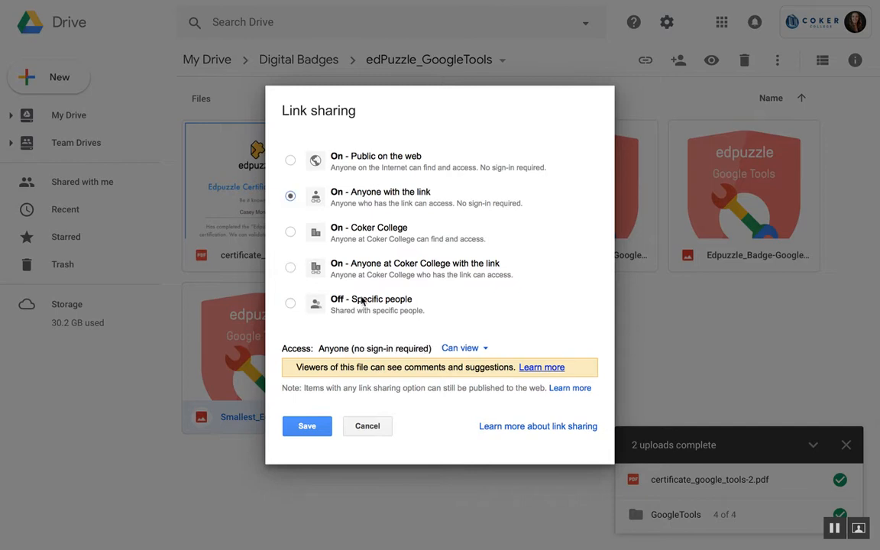
pyautogui.click(307, 426)
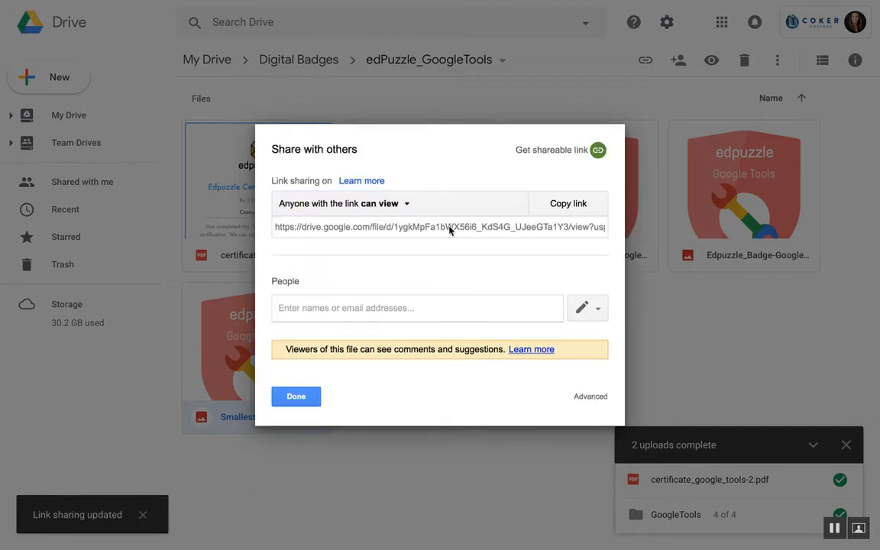
# Copy the smallest badge image's shareable link and close the sharing settings
pyautogui.click(540, 153)
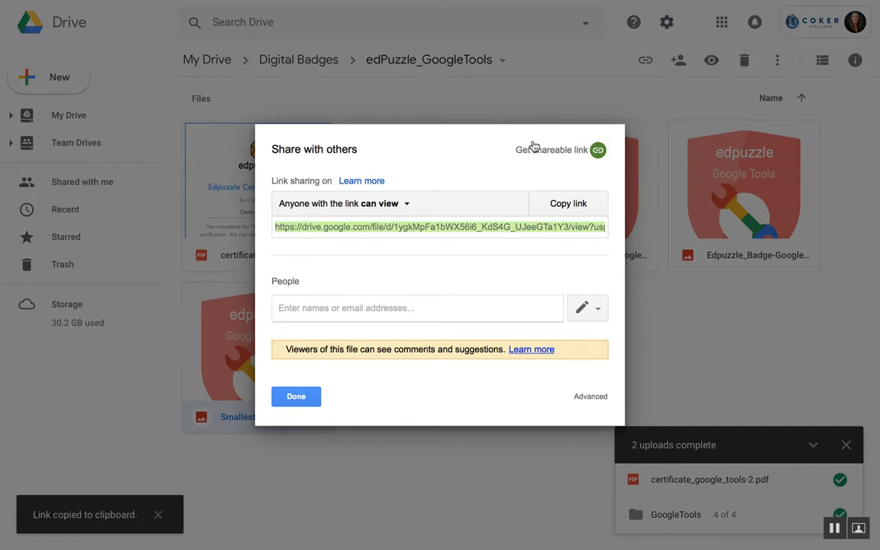
pyautogui.moveTo(327, 3)
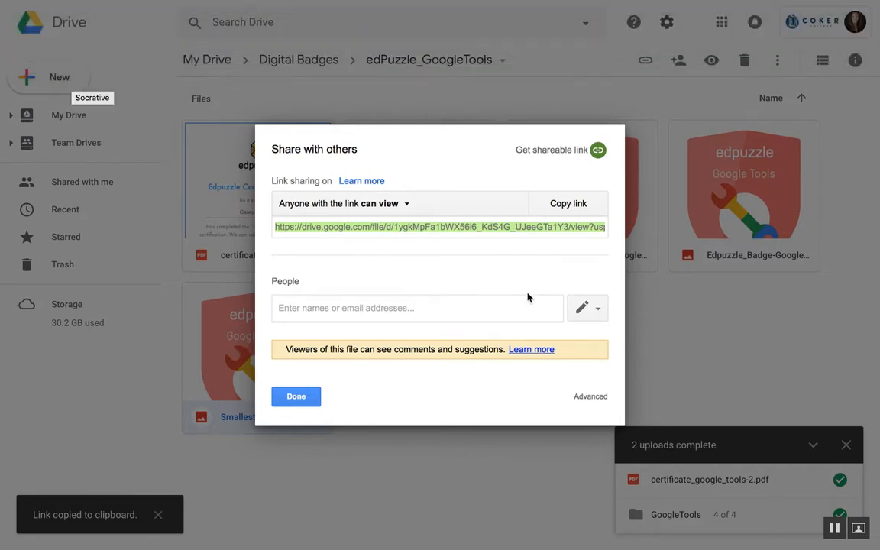
pyautogui.click(295, 396)
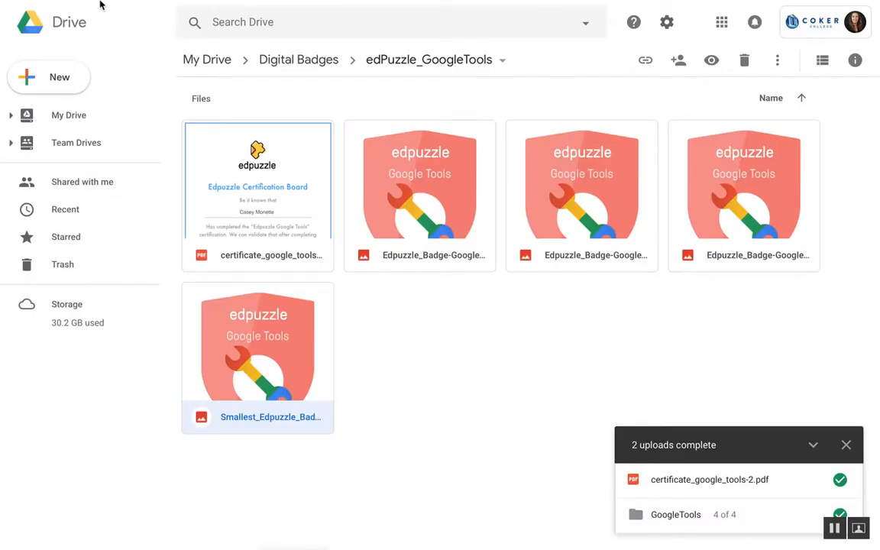
# Switch to Gmail and open its general settings
pyautogui.moveTo(72, 10)
pyautogui.click(34, 68)
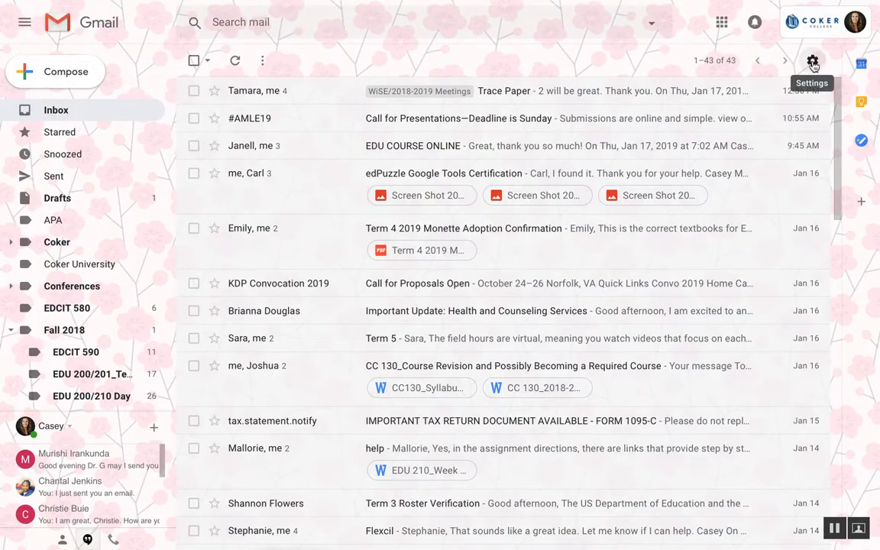
pyautogui.click(813, 61)
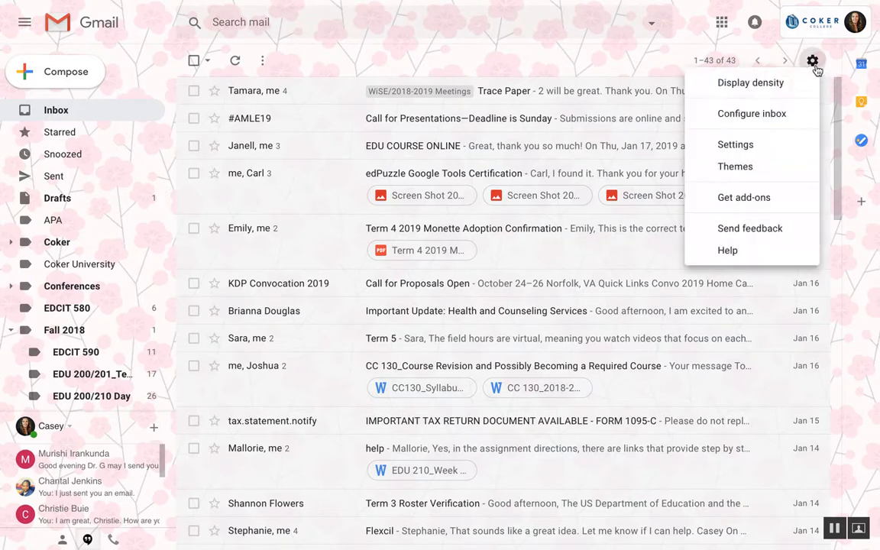
pyautogui.click(735, 153)
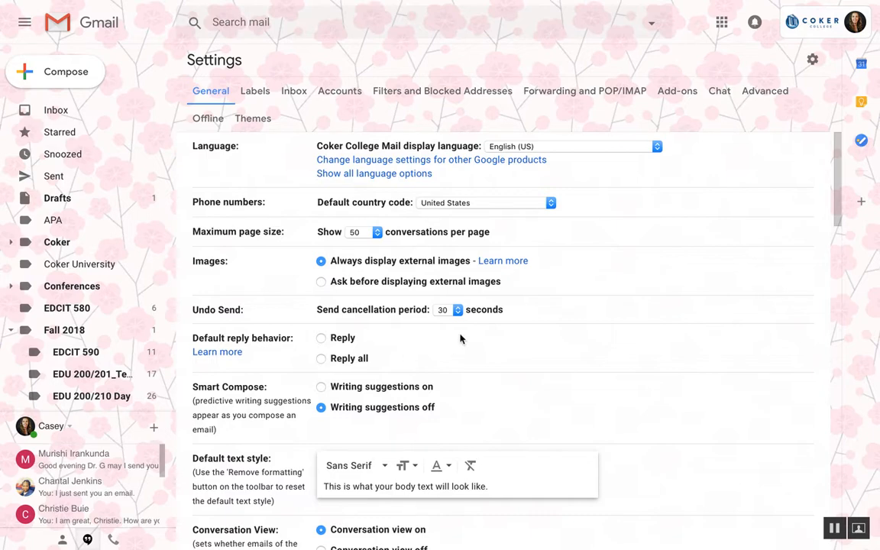
# Add blank lines below the website links in the email signature and start inserting an image there
pyautogui.moveTo(840, 190); pyautogui.dragTo(822, 237)
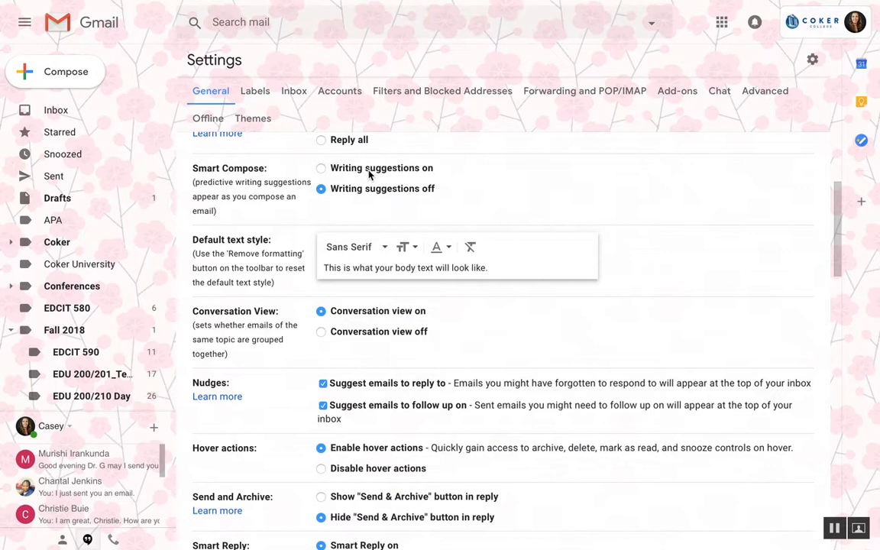
pyautogui.click(379, 251)
pyautogui.click(380, 255)
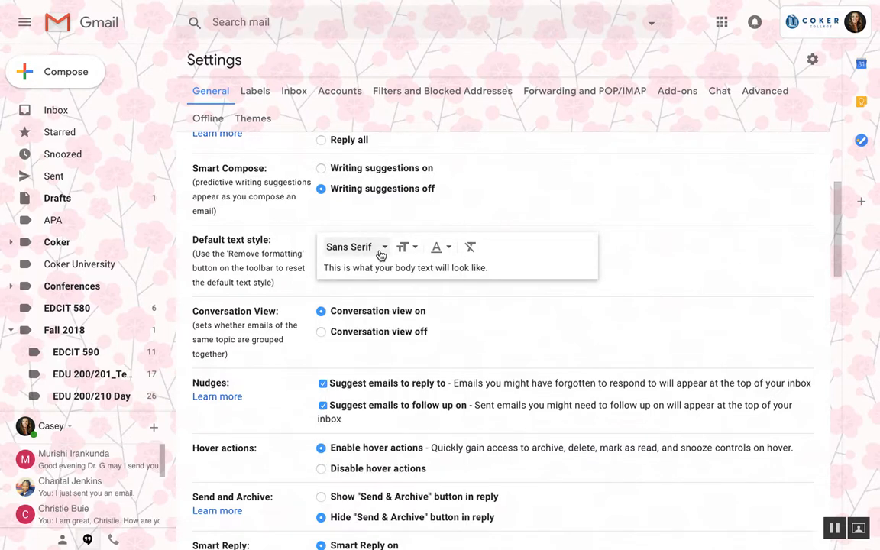
pyautogui.click(413, 251)
pyautogui.click(415, 252)
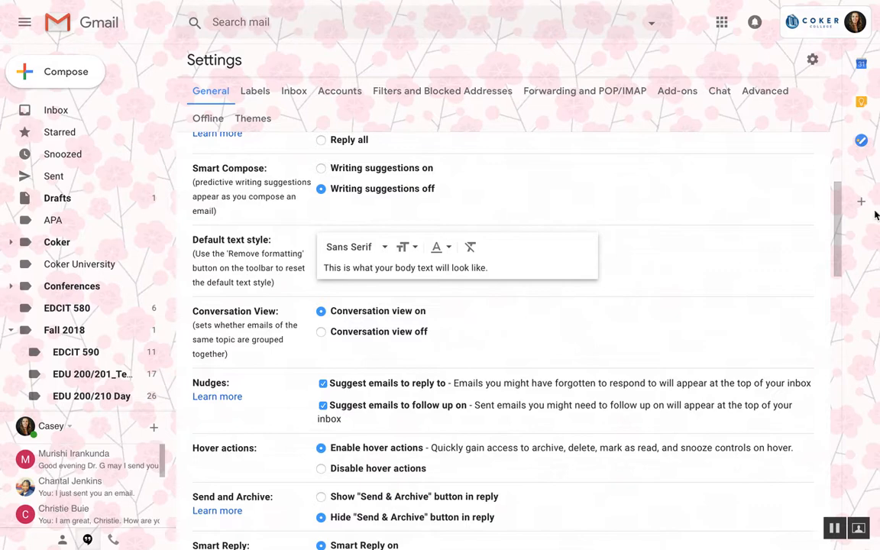
pyautogui.moveTo(837, 222)
pyautogui.mouseDown()
pyautogui.moveTo(828, 313)
pyautogui.moveTo(797, 363)
pyautogui.mouseUp()
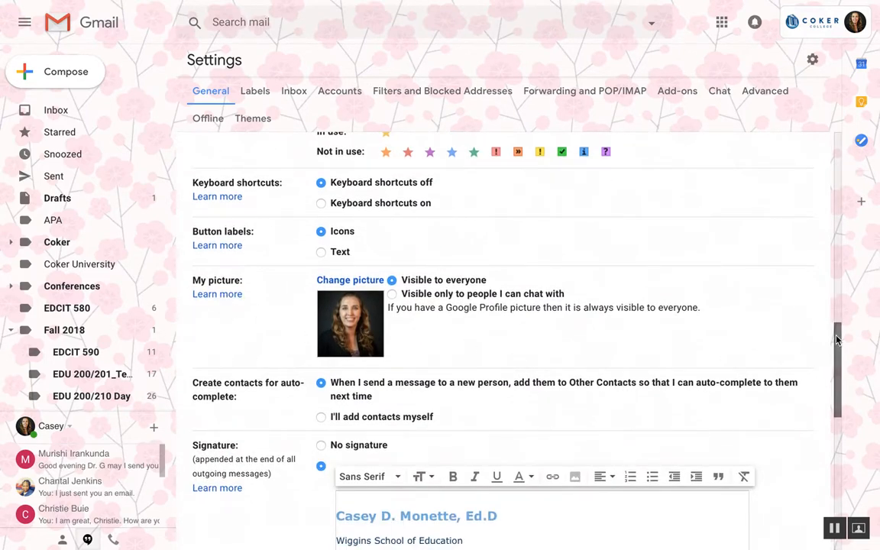
pyautogui.moveTo(836, 340); pyautogui.dragTo(835, 386)
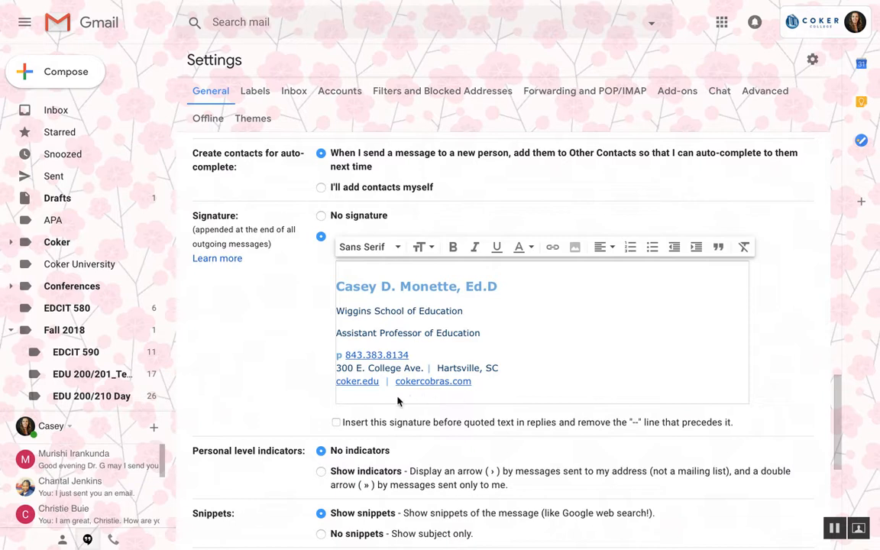
pyautogui.click(498, 385)
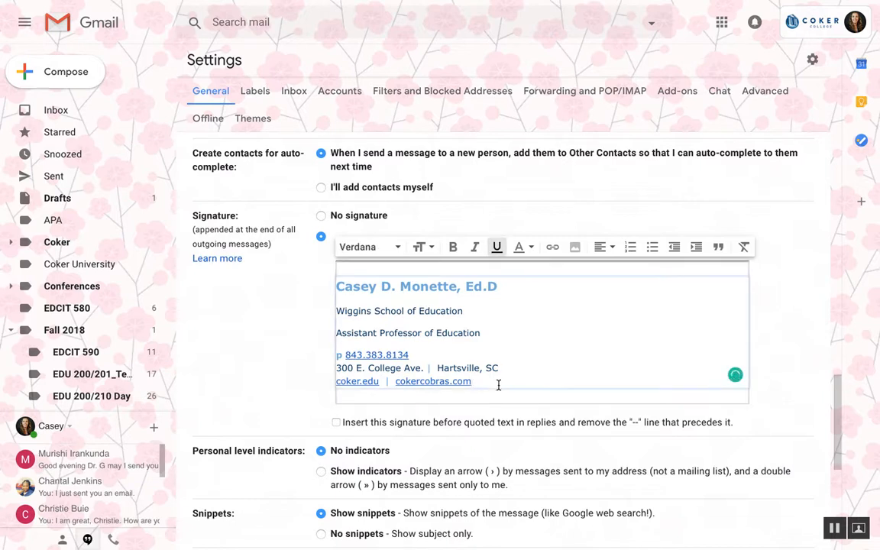
pyautogui.press('Return')
pyautogui.press('Return')
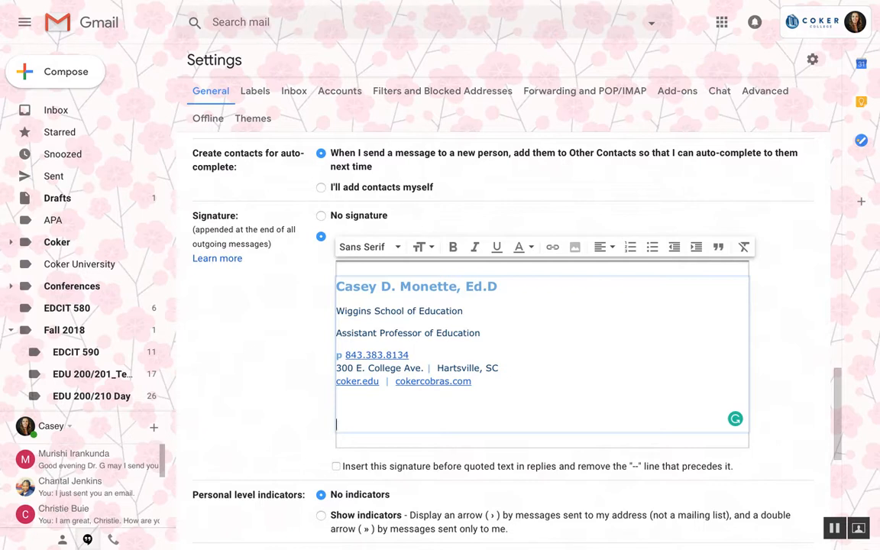
pyautogui.click(575, 248)
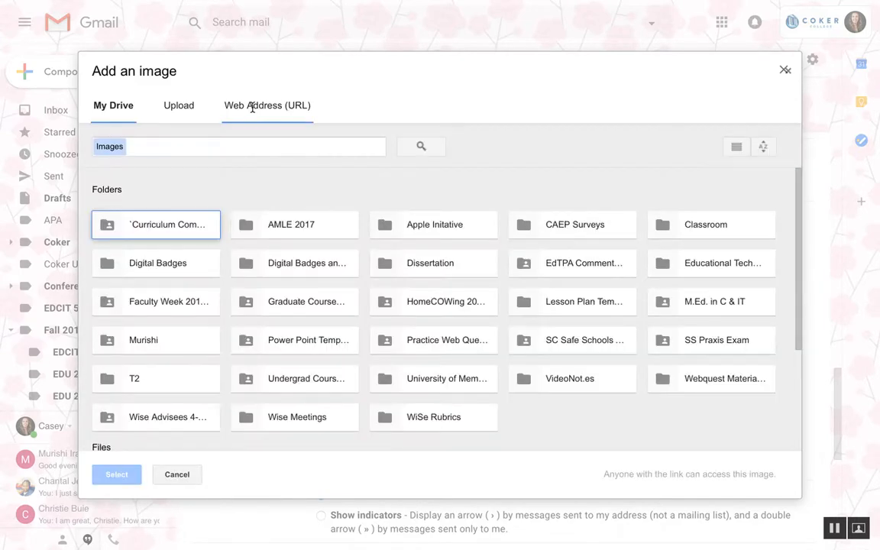
# Try to add the badge image by web address using the copied Drive link, and check the file upload option
pyautogui.click(253, 110)
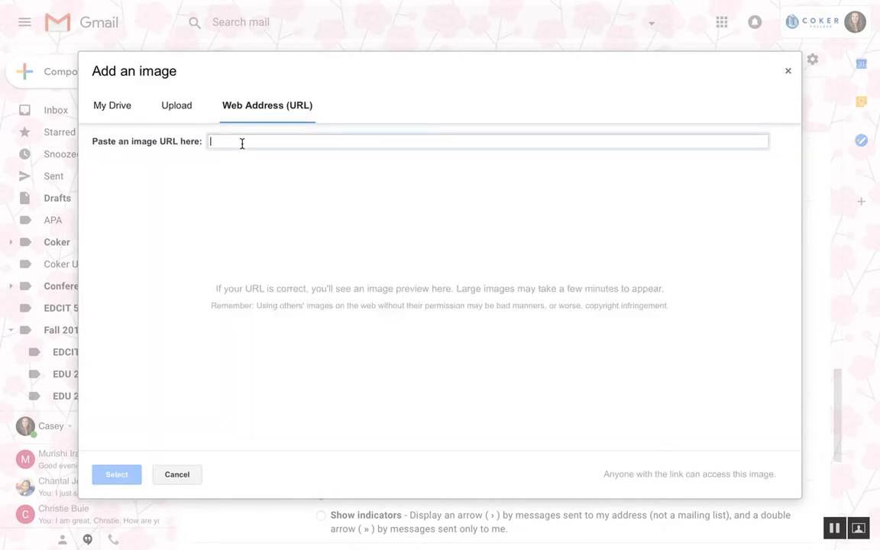
pyautogui.hotkey('ctrl', 'v')
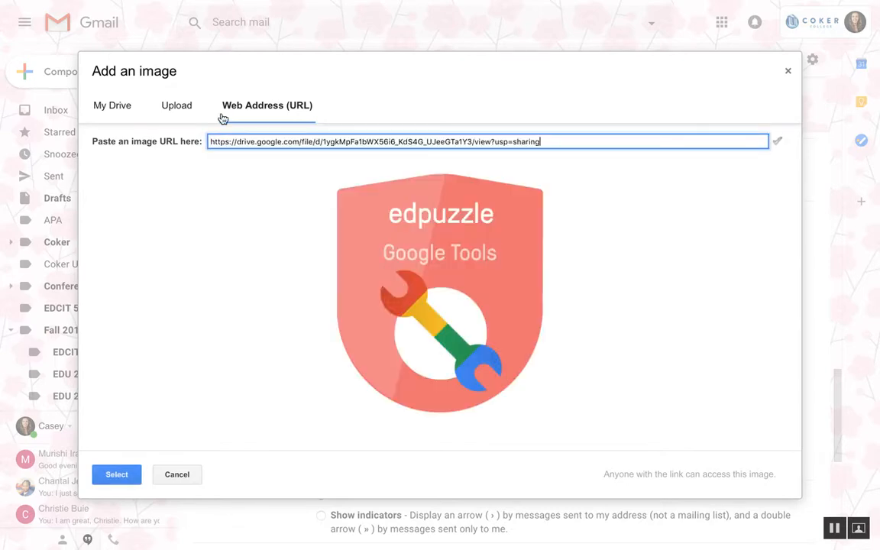
pyautogui.click(112, 478)
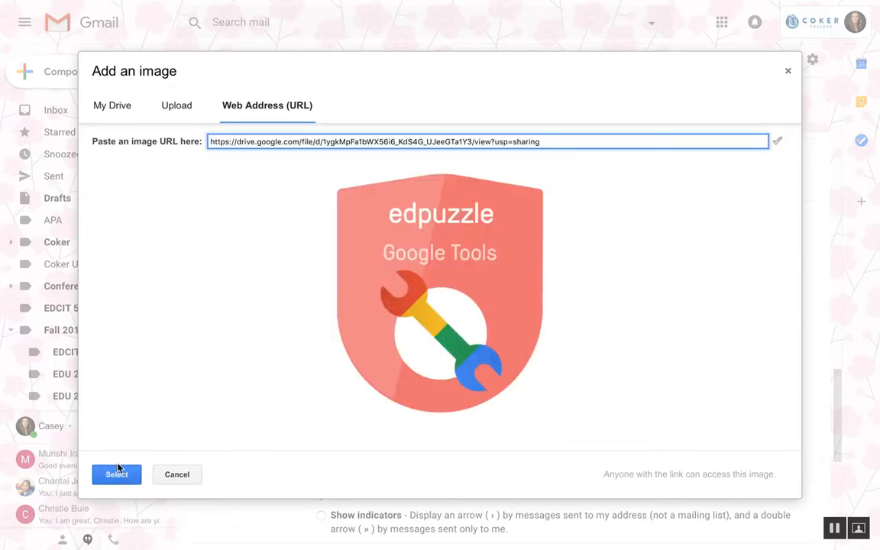
pyautogui.click(177, 106)
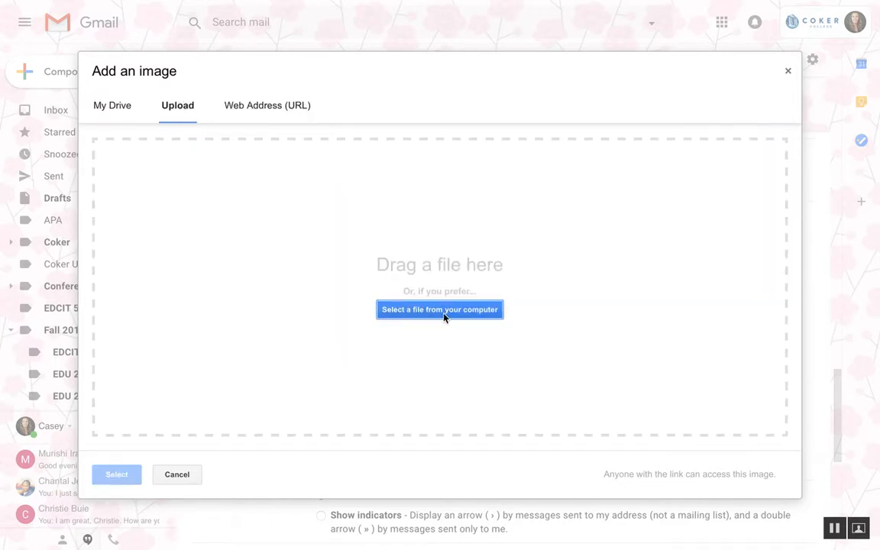
# Insert the Smallest_Edpuzzle badge image into the signature from the Drive folder Digital Badges > edPuzzle_GoogleTools
pyautogui.click(110, 104)
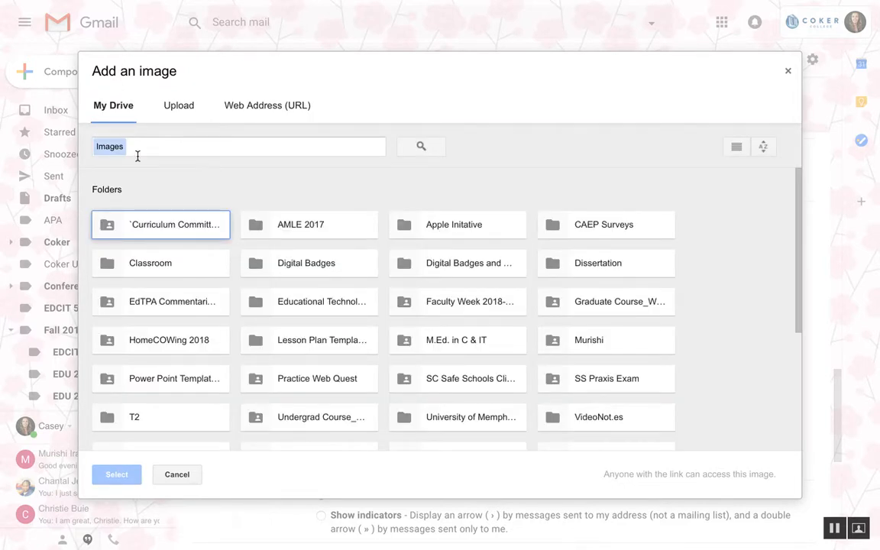
pyautogui.doubleClick(304, 264)
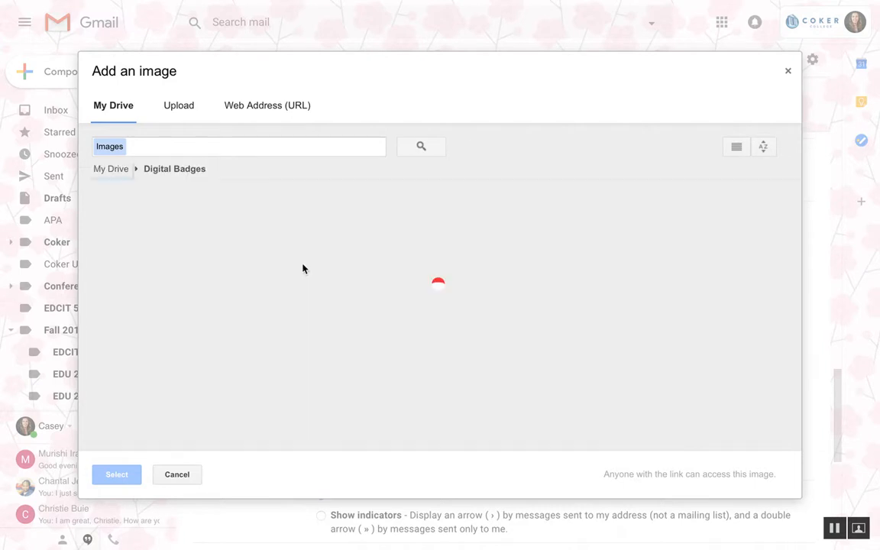
pyautogui.doubleClick(177, 240)
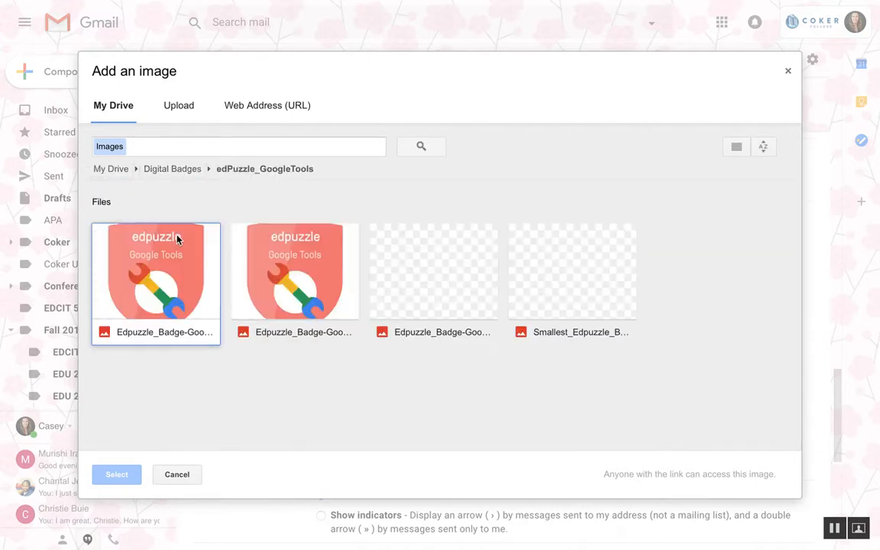
pyautogui.click(597, 285)
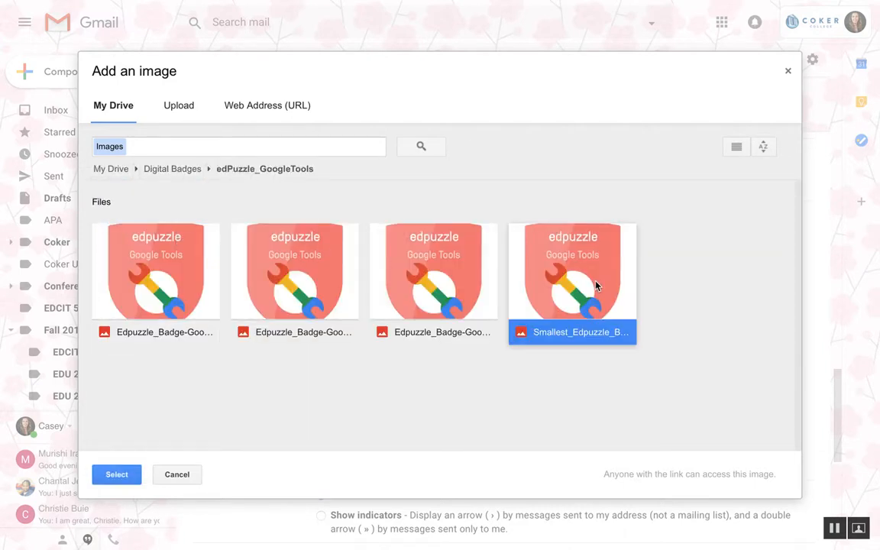
pyautogui.click(122, 476)
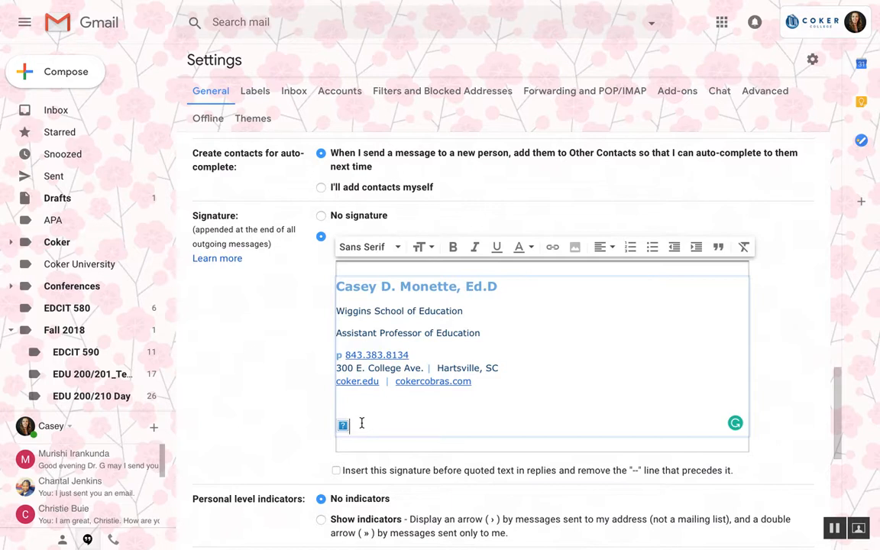
pyautogui.moveTo(353, 425); pyautogui.dragTo(348, 425)
pyautogui.moveTo(707, 2)
pyautogui.click(799, 29)
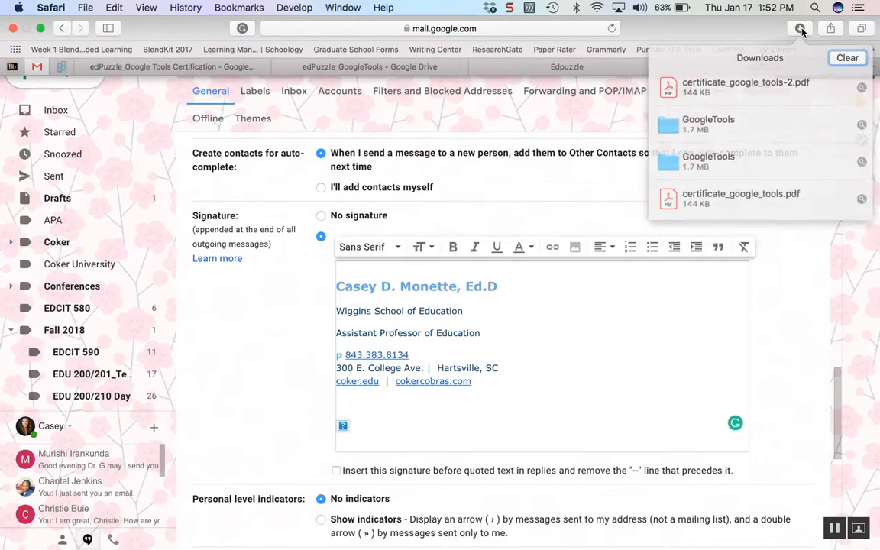
pyautogui.click(752, 86)
pyautogui.doubleClick(731, 120)
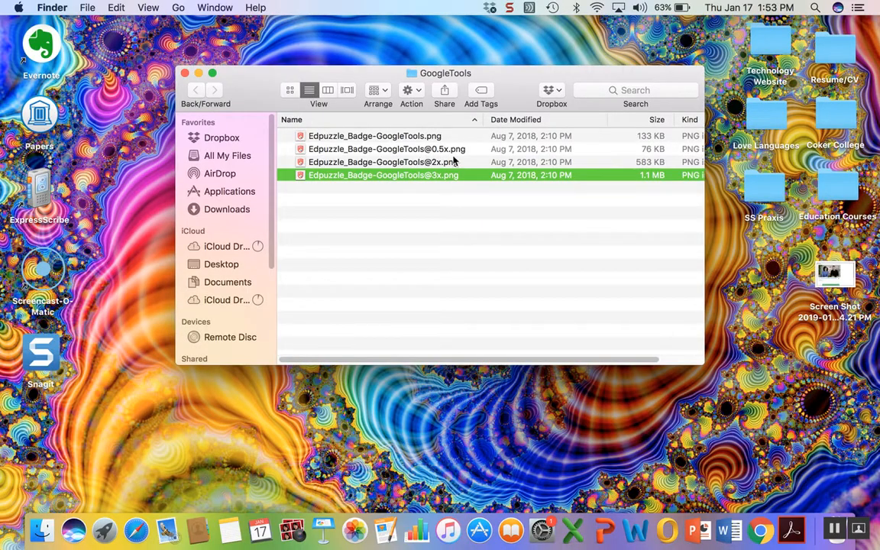
pyautogui.click(453, 162)
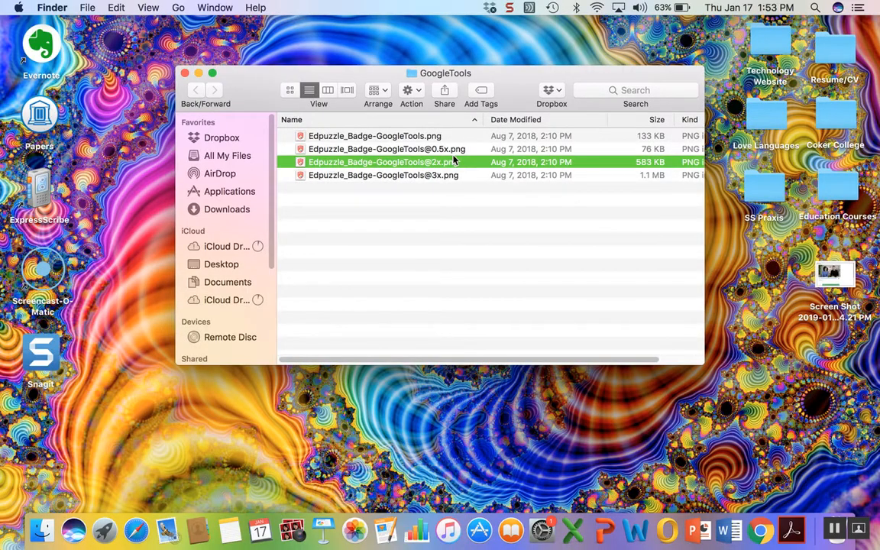
pyautogui.click(453, 150)
pyautogui.doubleClick(453, 150)
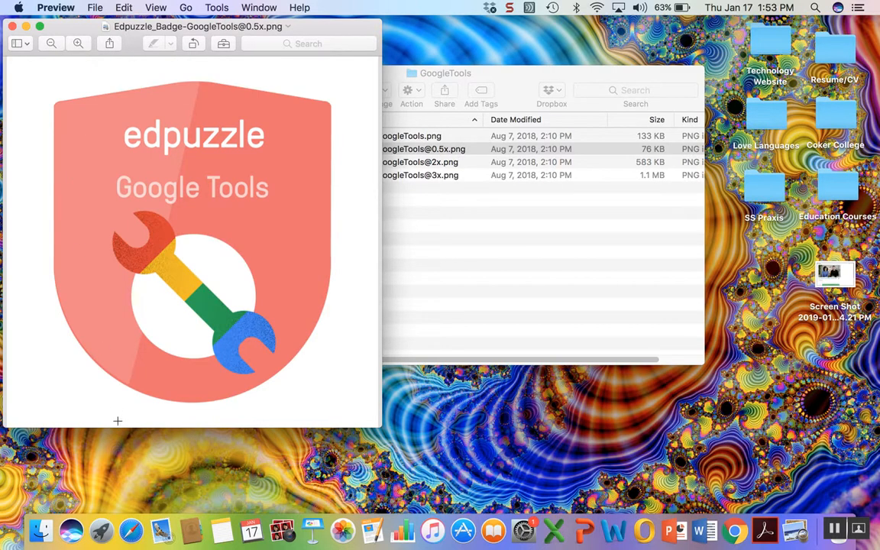
# Switch back to Gmail in Safari and set the signature's badge image to Small size
pyautogui.click(130, 531)
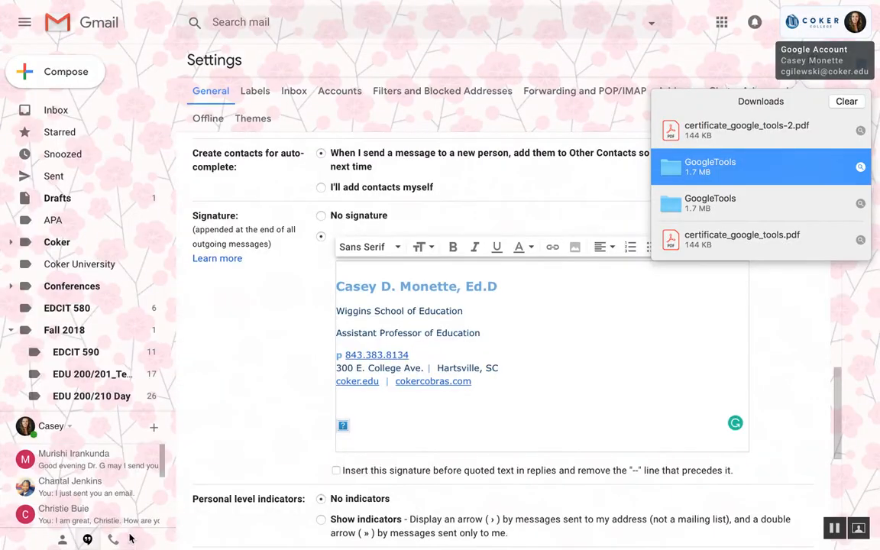
pyautogui.click(379, 420)
pyautogui.click(343, 425)
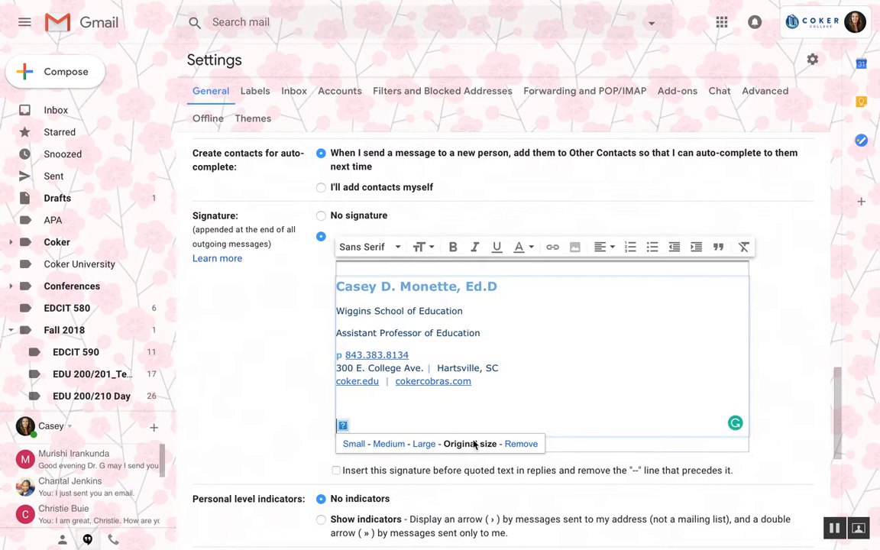
pyautogui.click(356, 444)
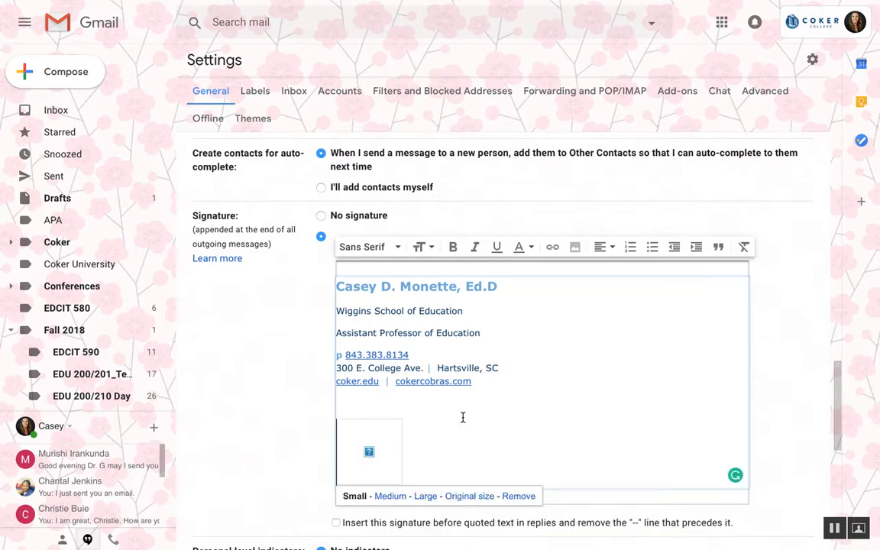
# Remove the extra blank space between the website links and the badge image, and save the settings changes
pyautogui.click(387, 411)
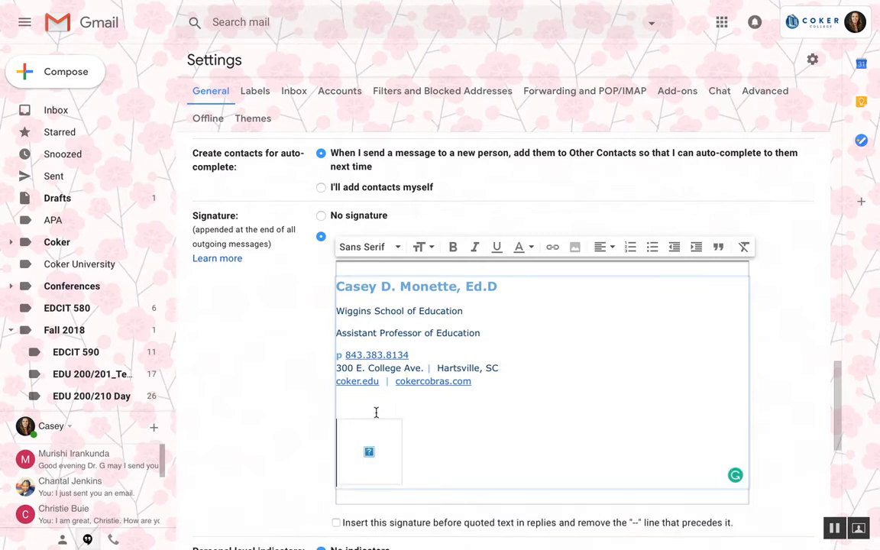
pyautogui.press('BackSpace')
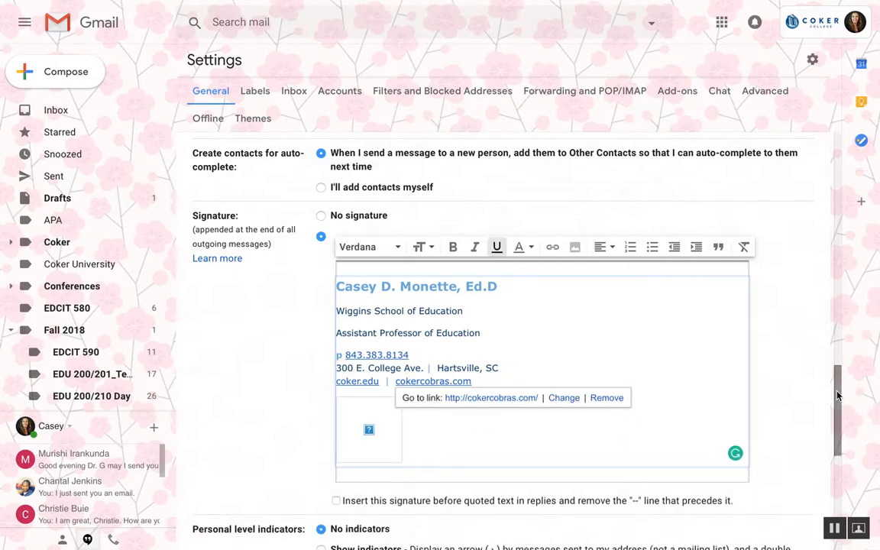
pyautogui.moveTo(831, 392); pyautogui.dragTo(836, 496)
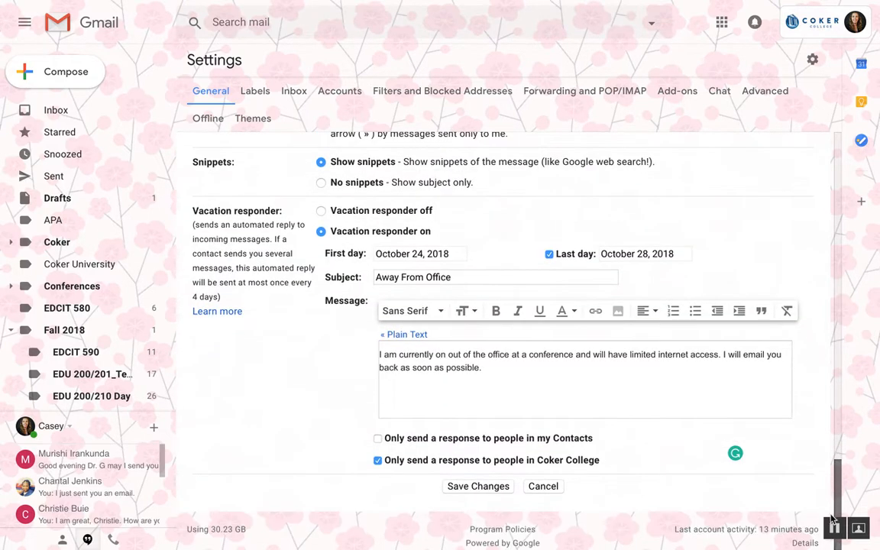
pyautogui.click(464, 488)
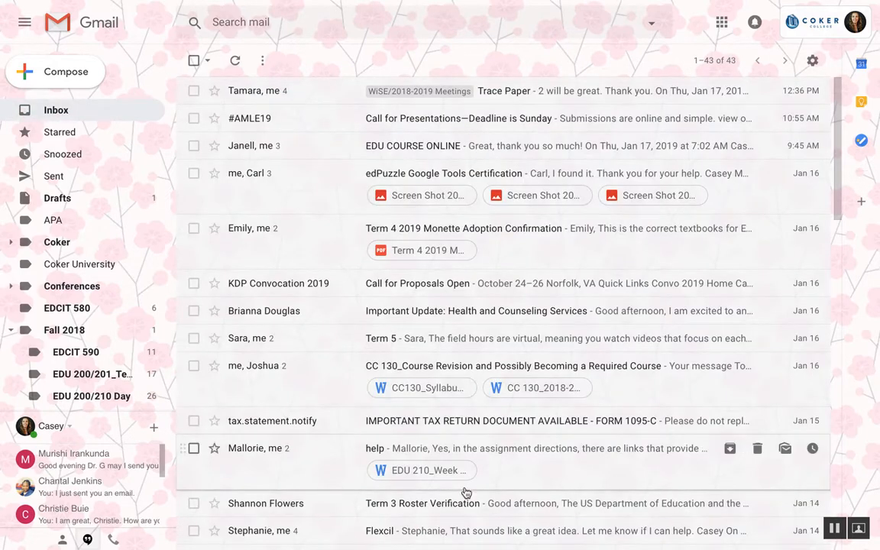
# Send a test email with the subject "Practice" to your own address and open the received message
pyautogui.click(69, 71)
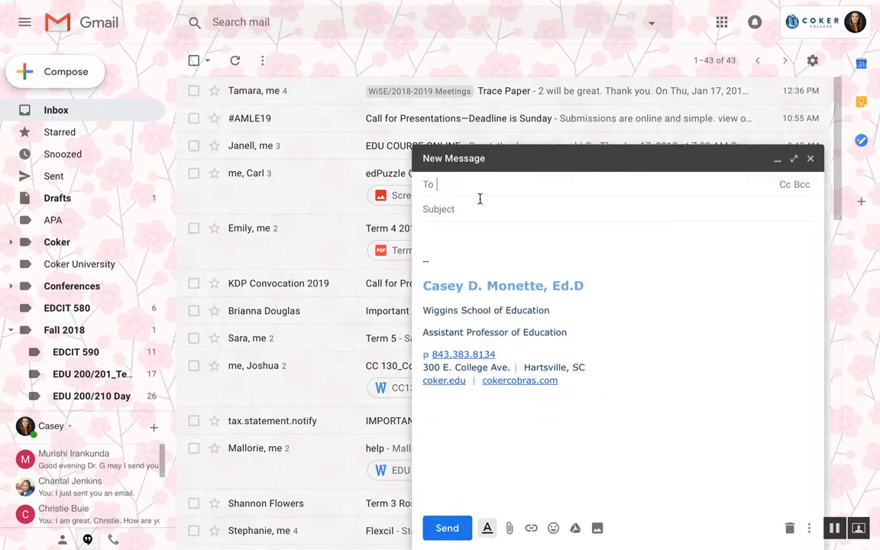
pyautogui.write('cgilews')
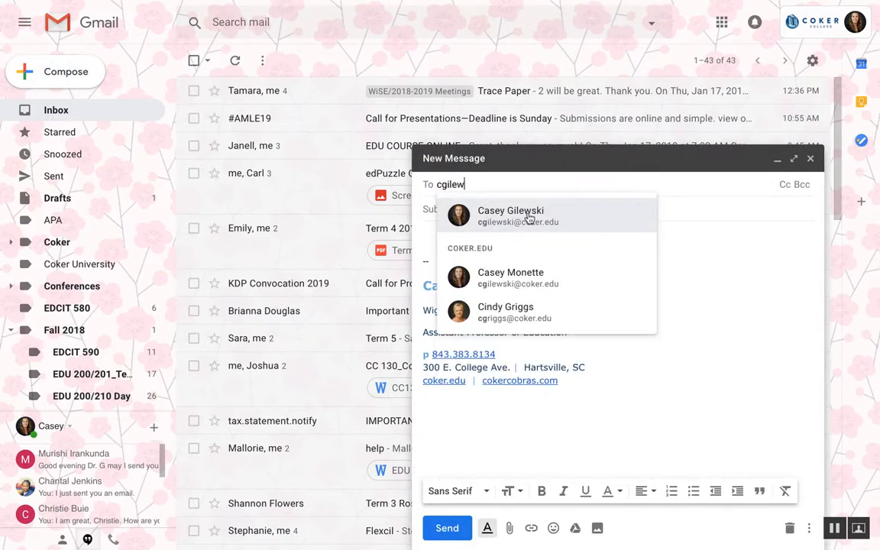
pyautogui.click(480, 204)
pyautogui.click(494, 209)
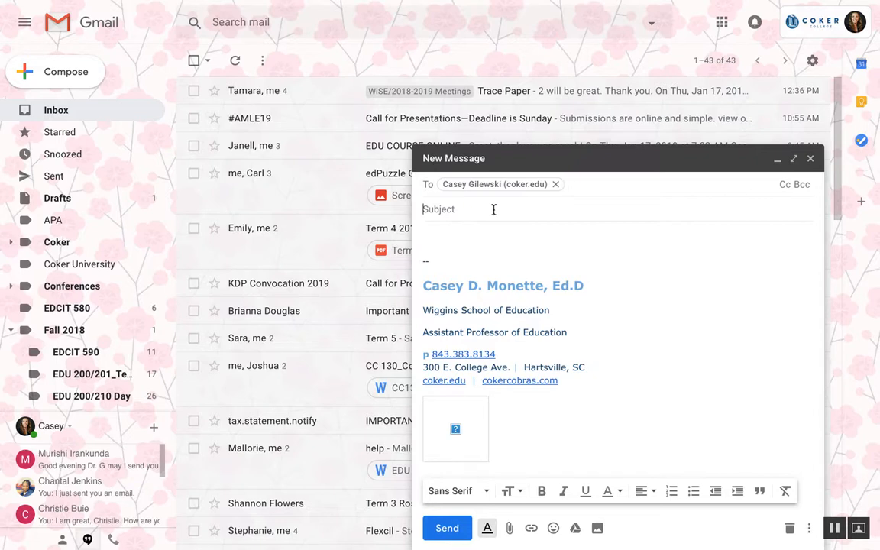
pyautogui.write('Practi')
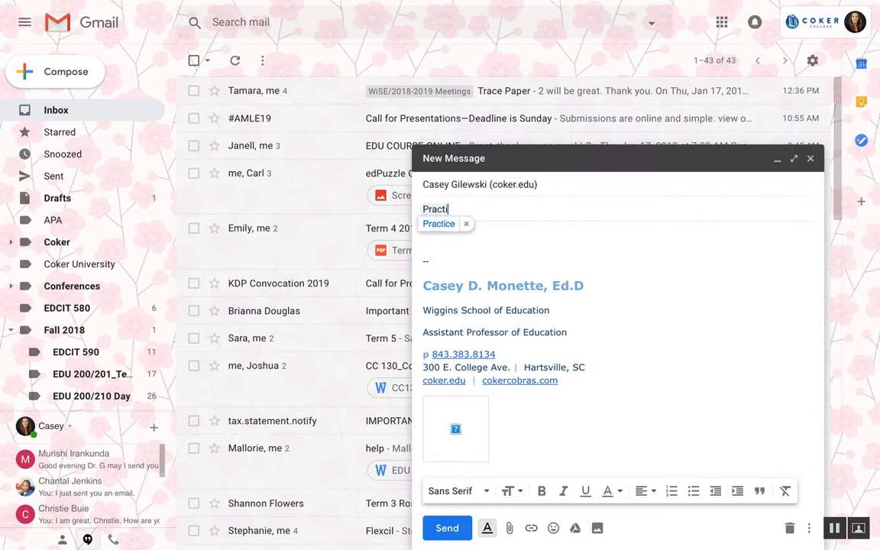
pyautogui.write('ce')
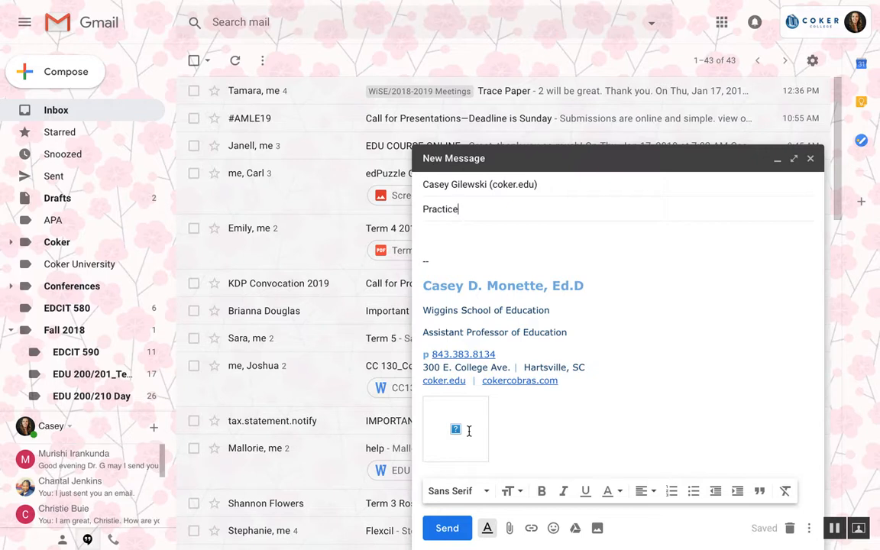
pyautogui.click(449, 534)
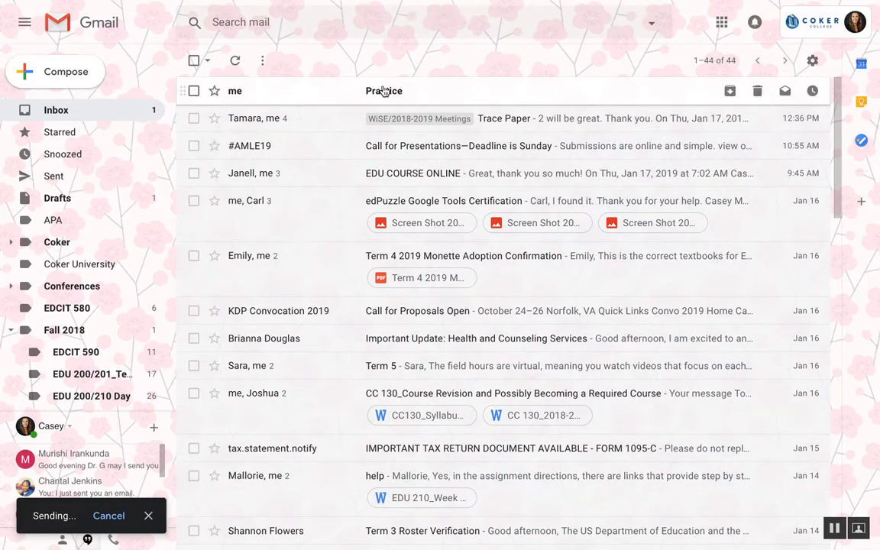
pyautogui.click(383, 90)
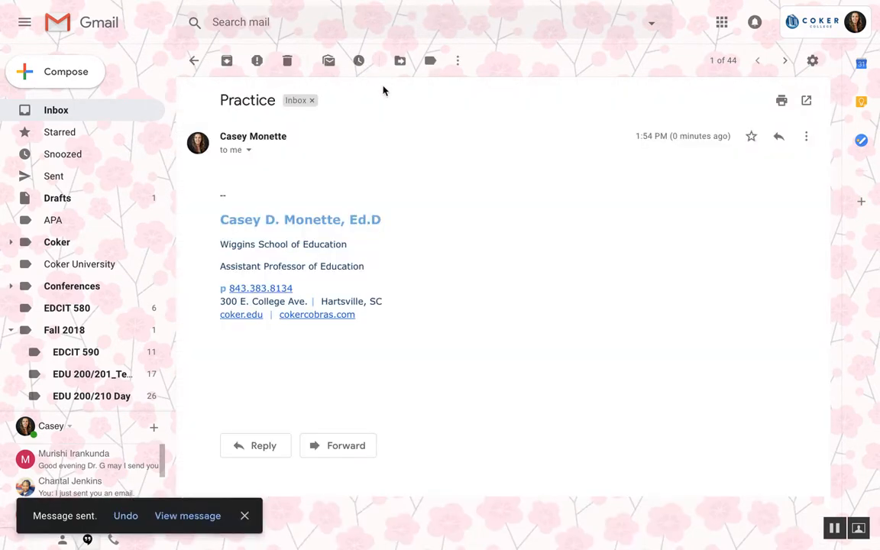